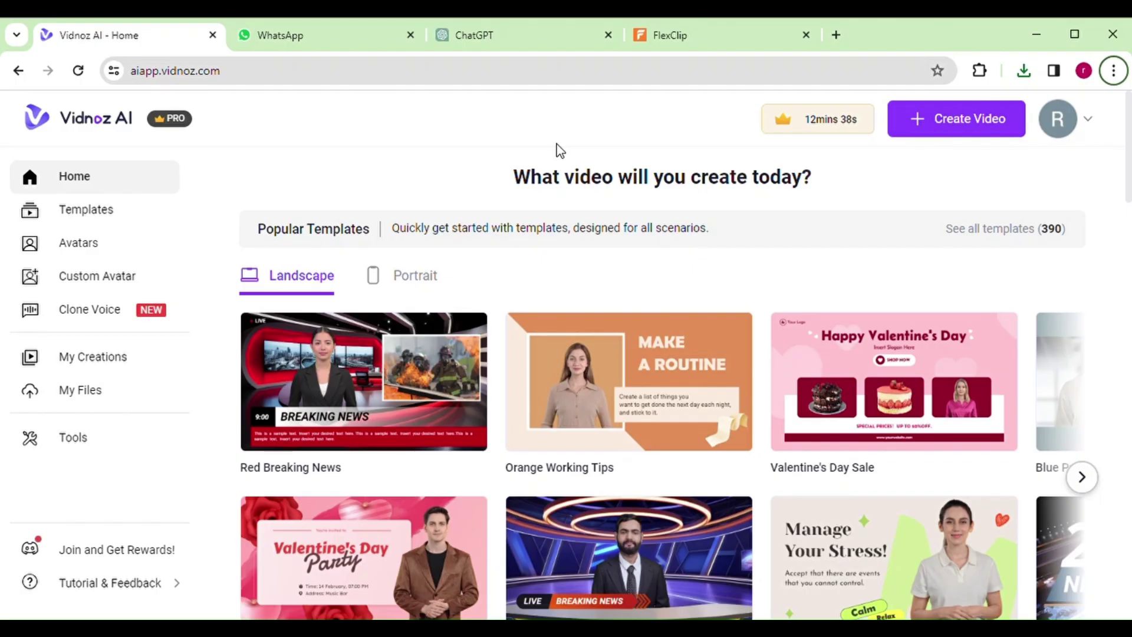
pyautogui.scroll(-3, 684, 251)
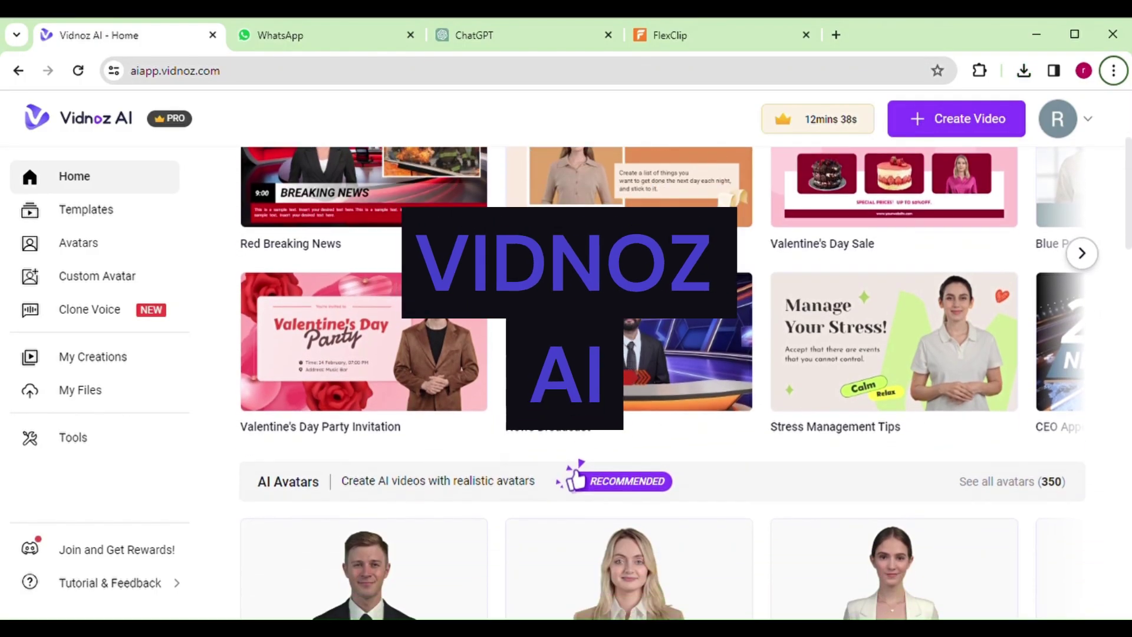
pyautogui.scroll(-3, 684, 250)
pyautogui.scroll(-3, 683, 250)
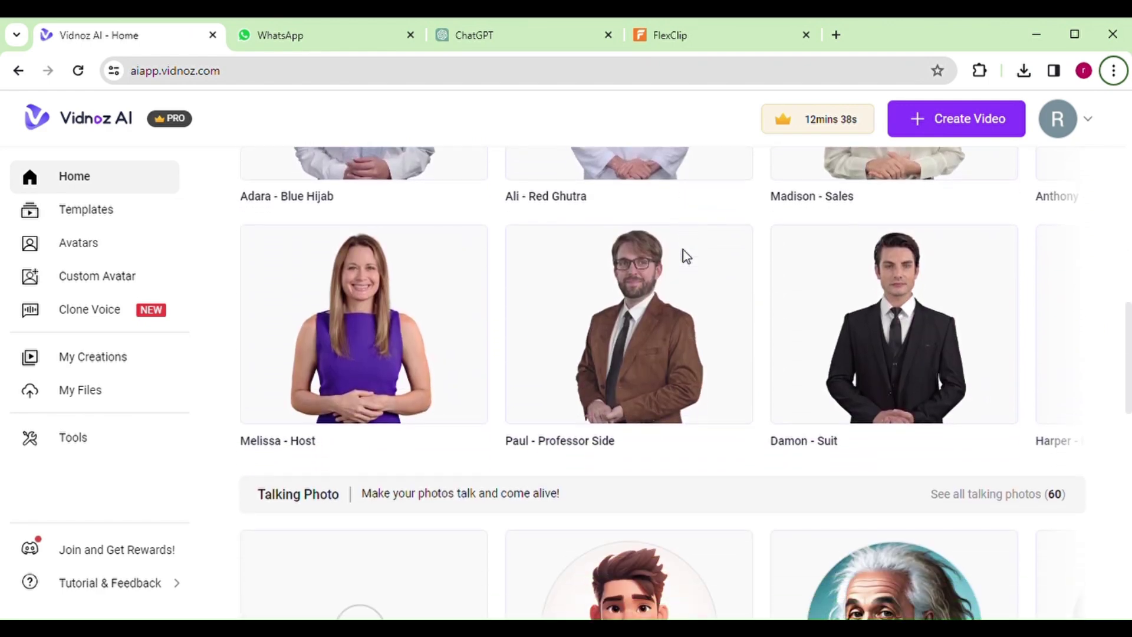
pyautogui.scroll(-3, 683, 250)
pyautogui.scroll(-3, 683, 250)
pyautogui.scroll(-3, 684, 250)
pyautogui.scroll(-1, 683, 222)
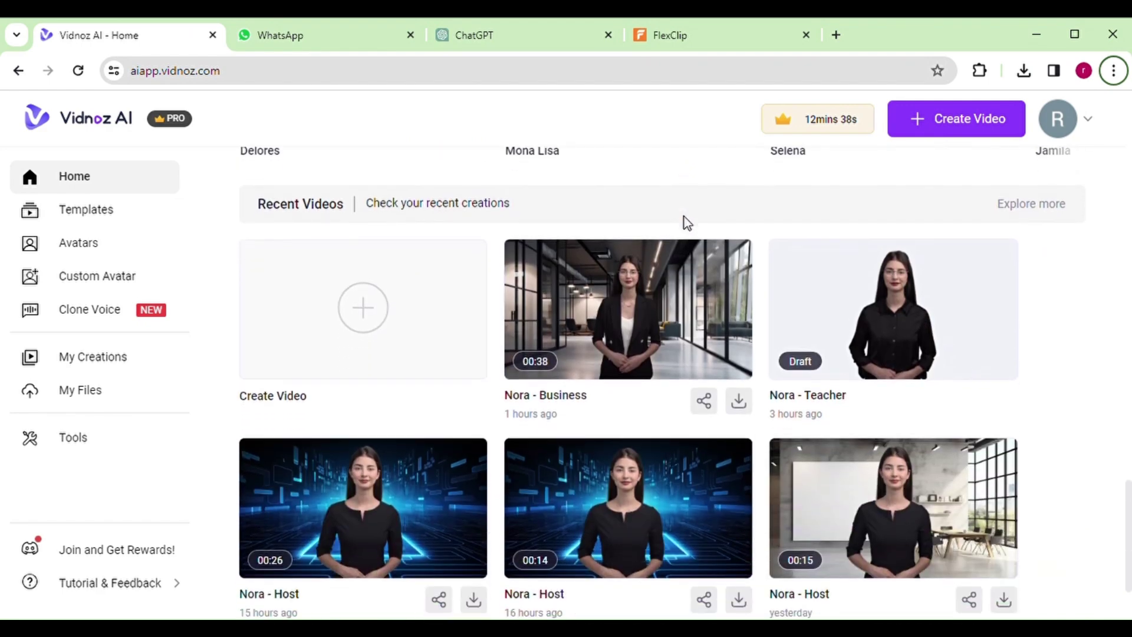
pyautogui.scroll(-2, 683, 217)
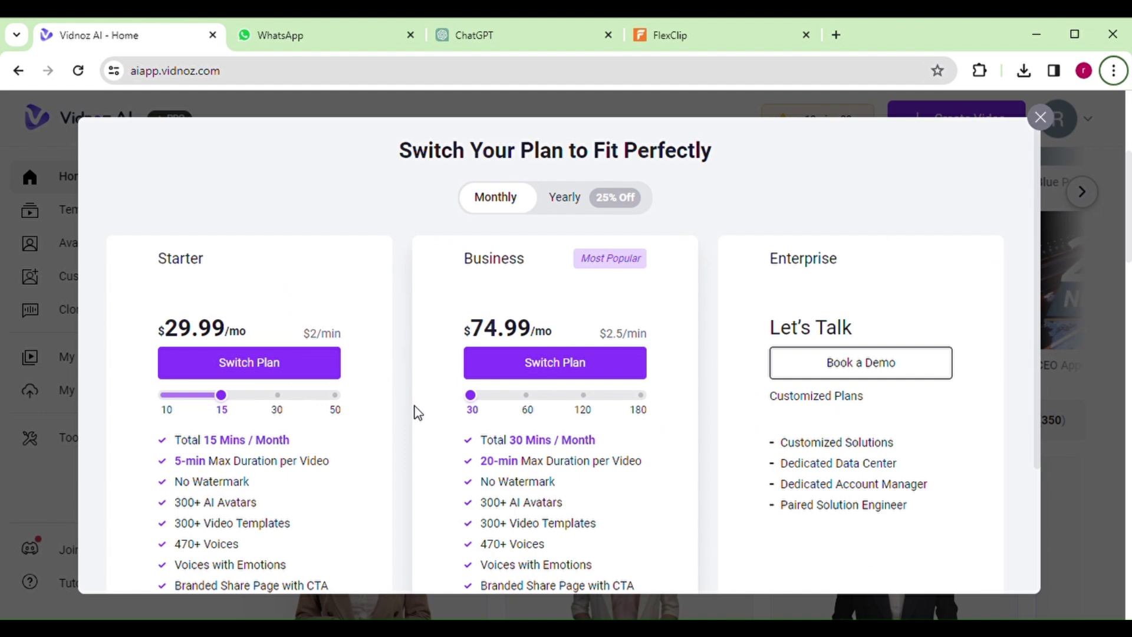
pyautogui.scroll(-1, 418, 413)
pyautogui.scroll(-1, 418, 412)
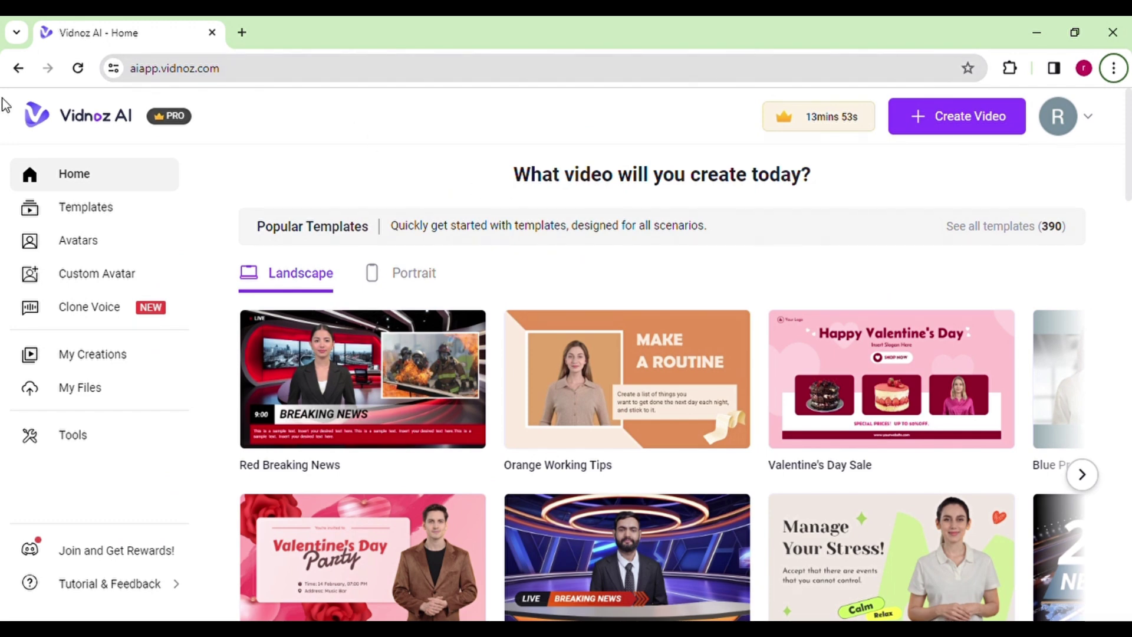
pyautogui.scroll(5, 19, 119)
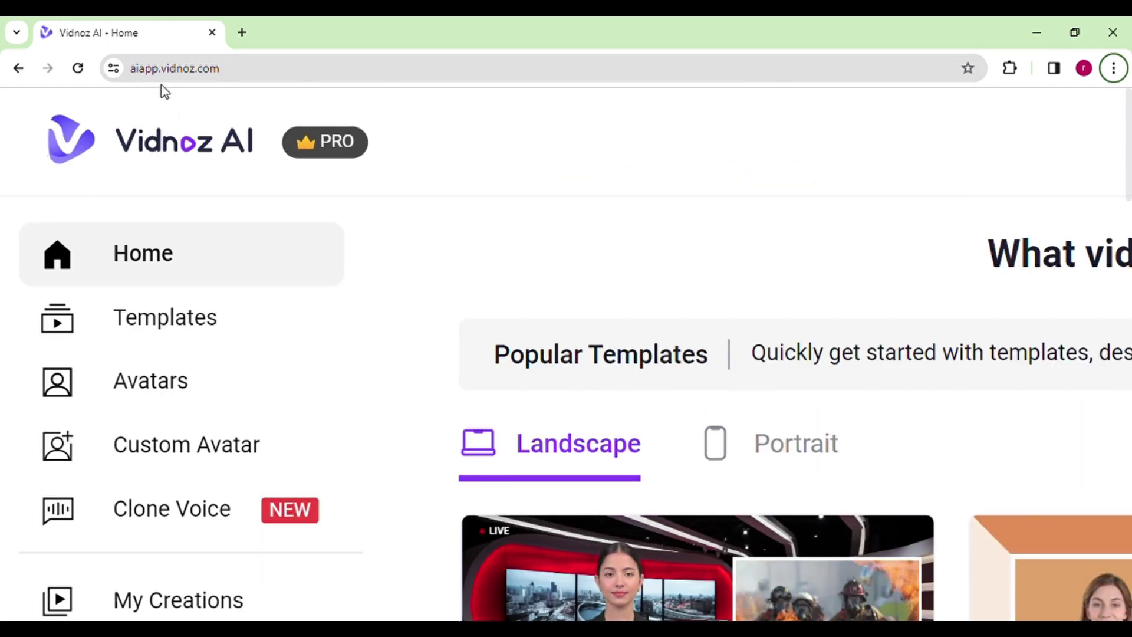
pyautogui.scroll(-2, 157, 331)
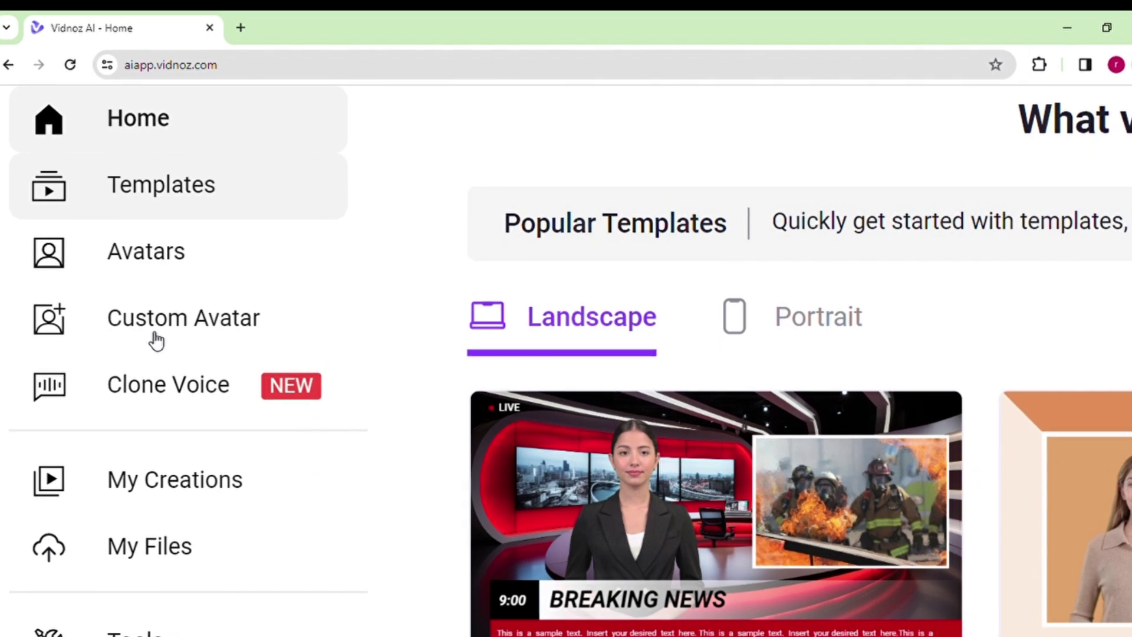
pyautogui.scroll(-1, 157, 340)
pyautogui.scroll(-1, 154, 342)
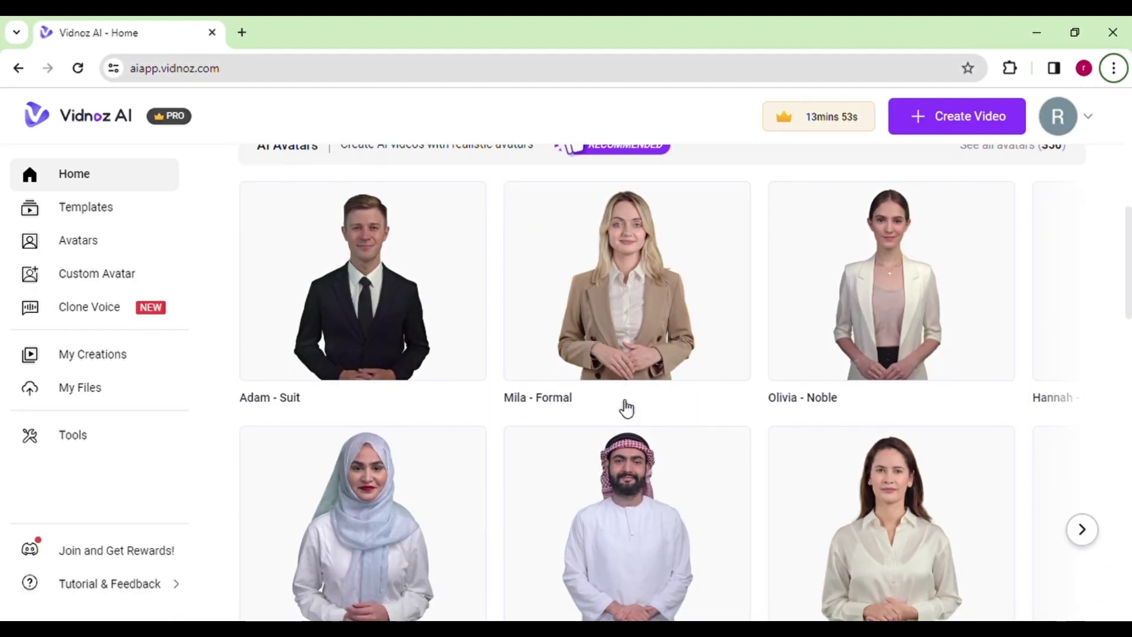
# Page through the AI Avatars carousel and preview the Olivia - Noble avatar.
pyautogui.click(1070, 571)
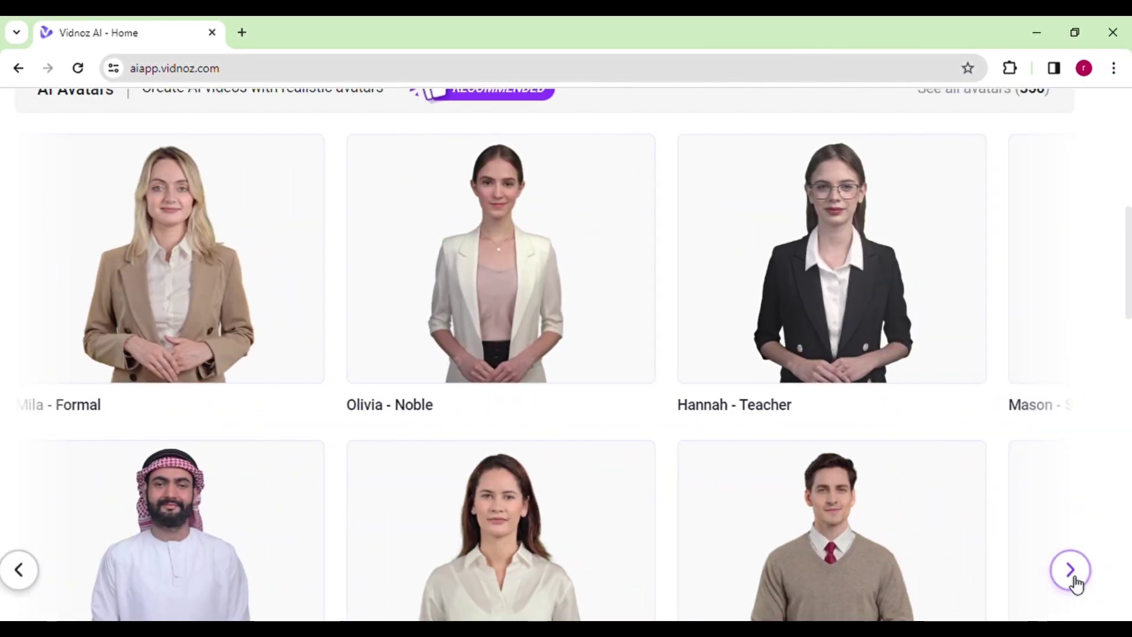
pyautogui.click(1072, 573)
pyautogui.click(1072, 573)
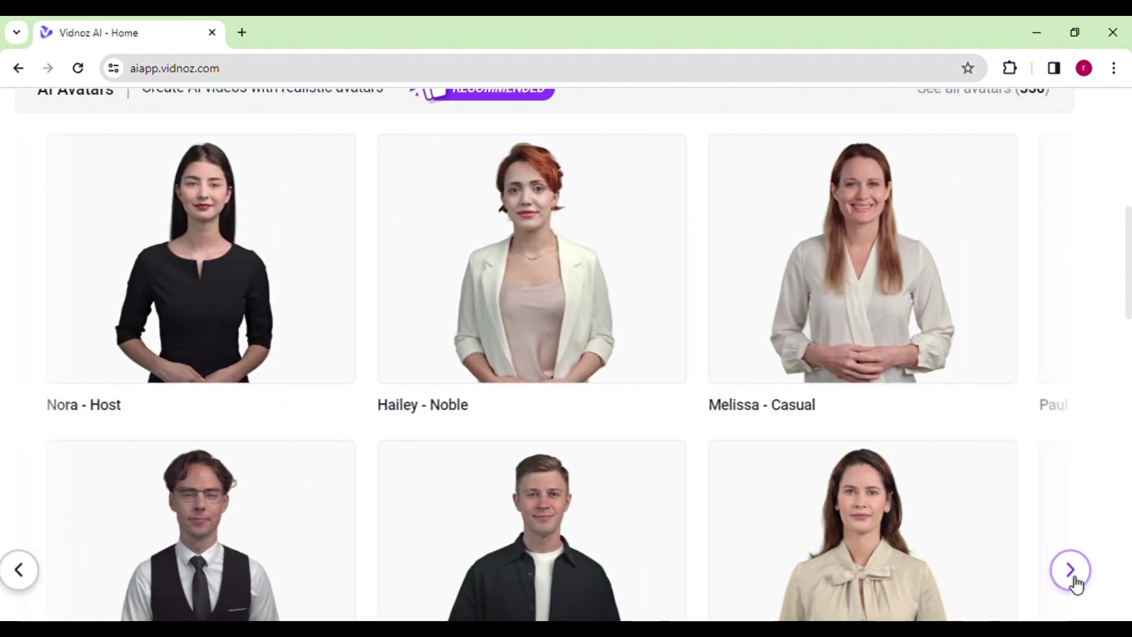
pyautogui.click(1071, 571)
pyautogui.click(1071, 572)
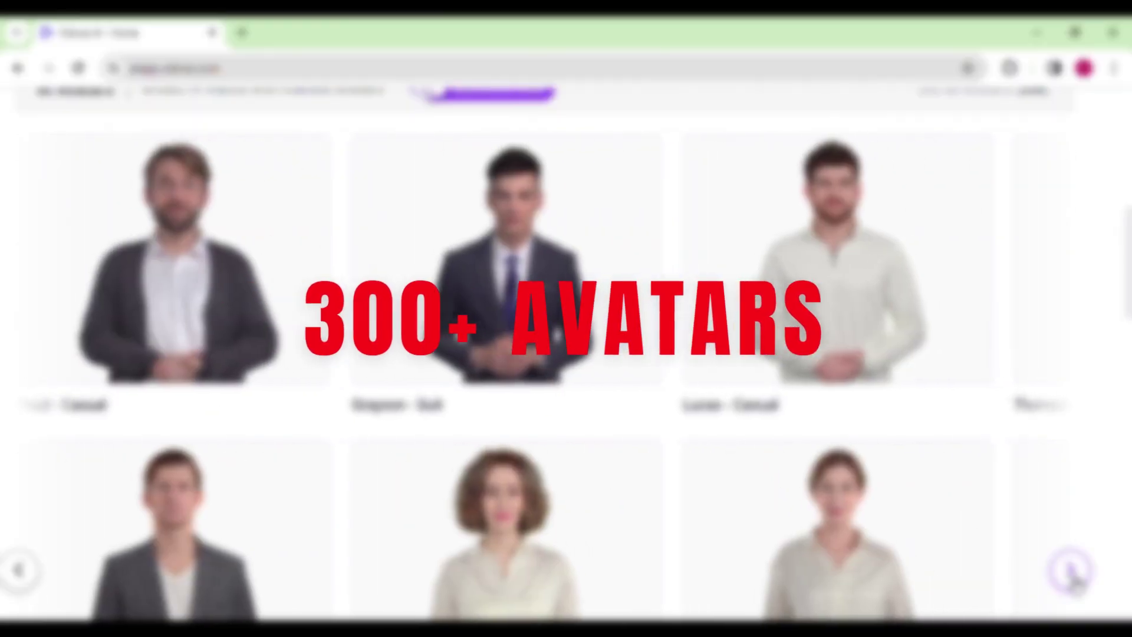
pyautogui.click(1072, 573)
pyautogui.click(1072, 573)
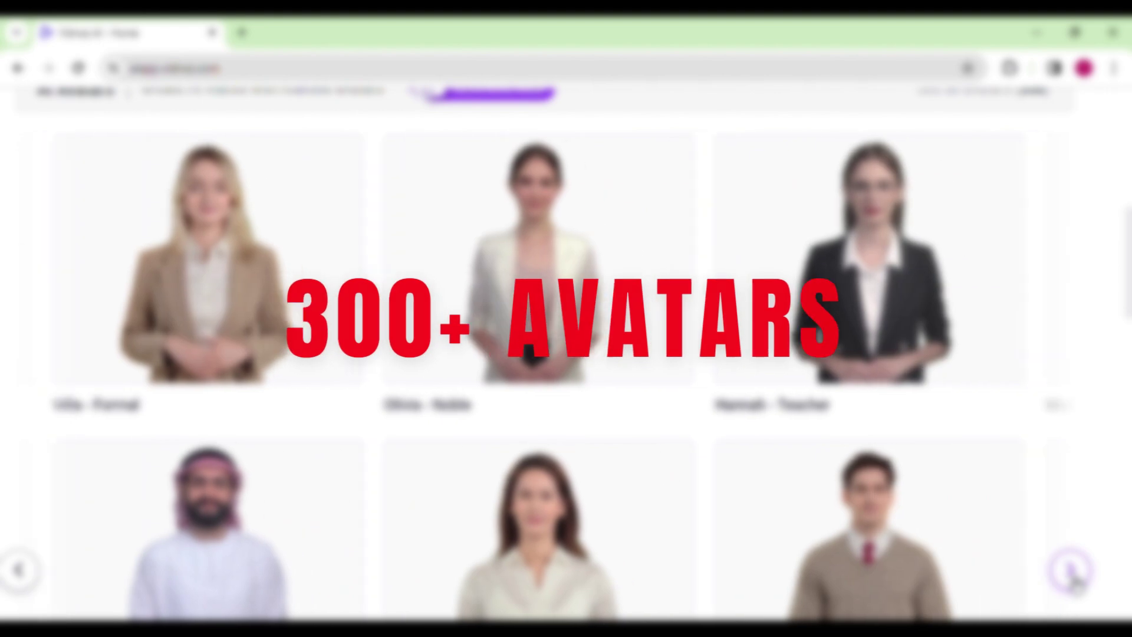
pyautogui.click(1072, 573)
pyautogui.click(1072, 573)
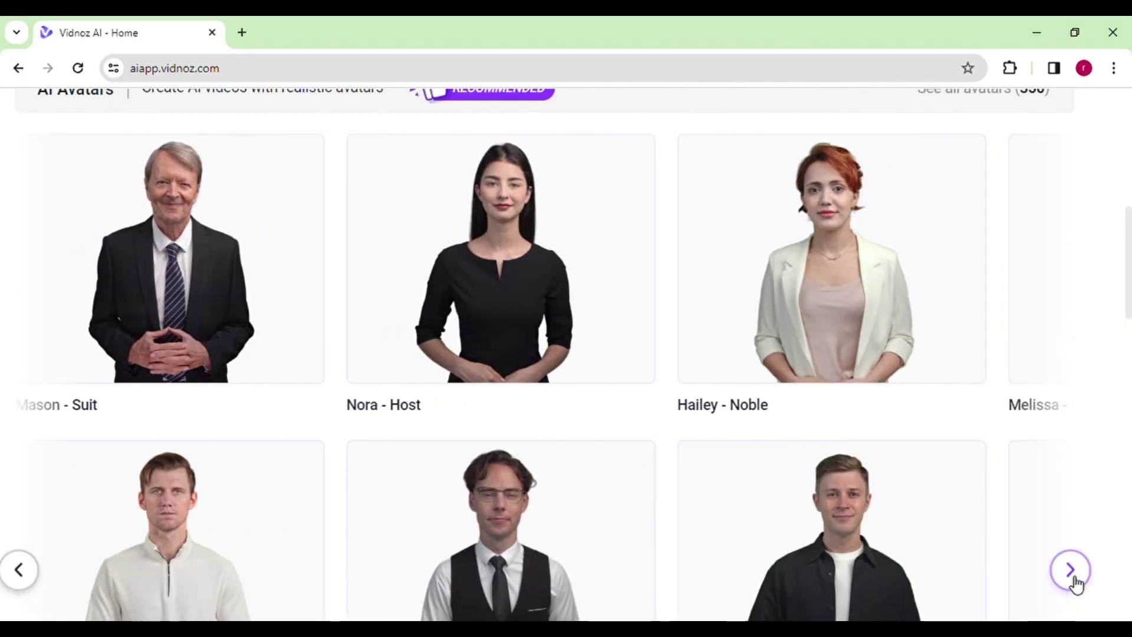
pyautogui.click(1072, 573)
pyautogui.click(1072, 573)
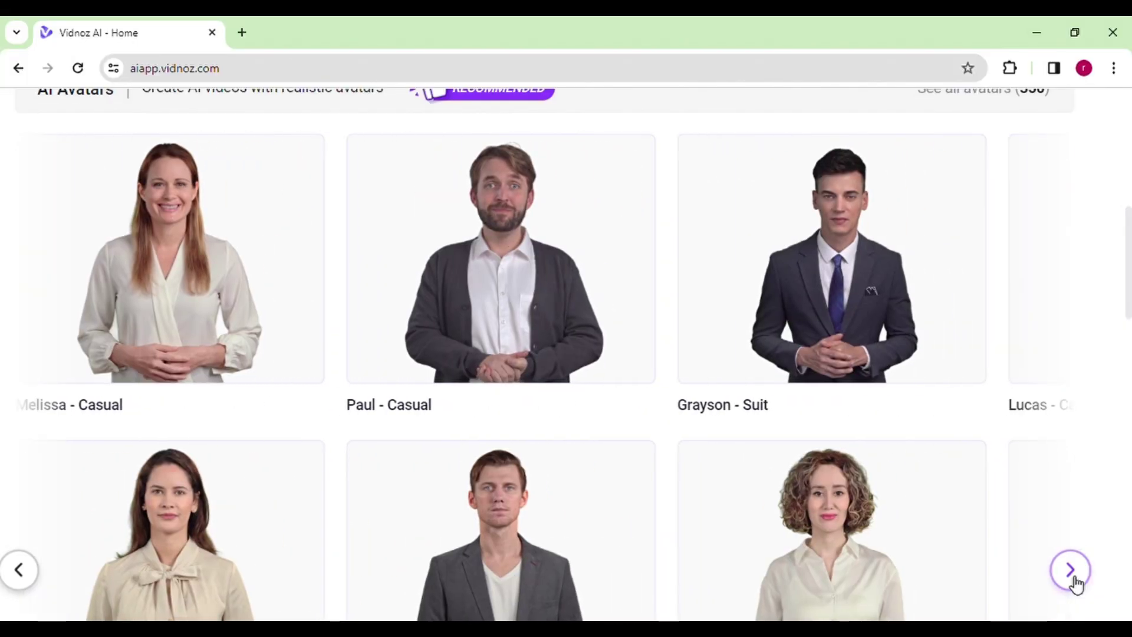
pyautogui.click(1071, 573)
pyautogui.click(1072, 573)
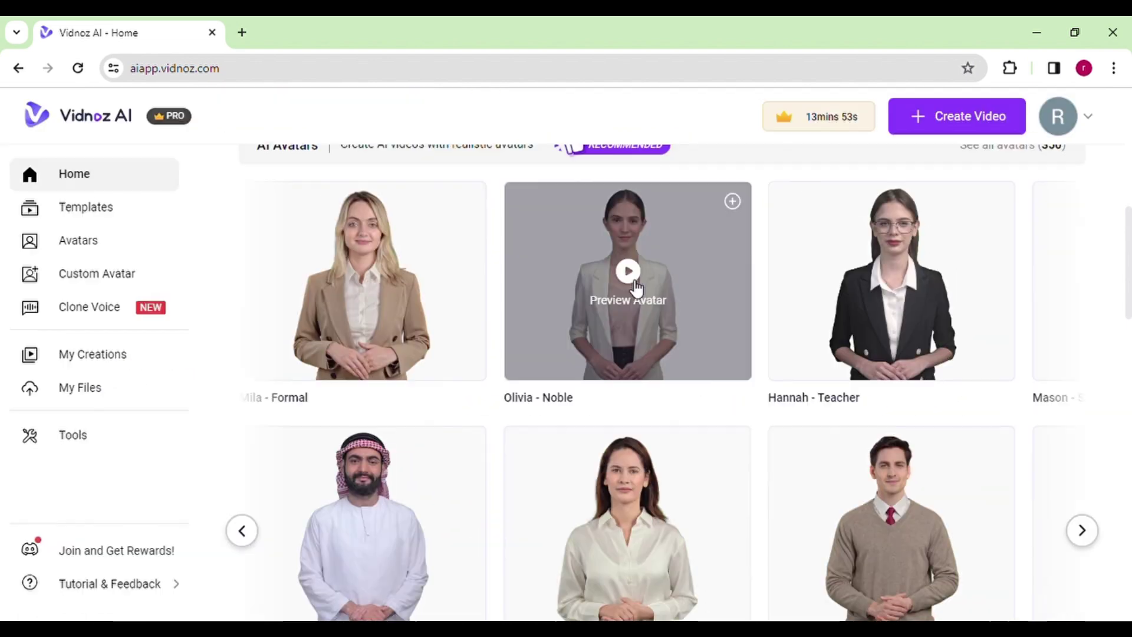
pyautogui.click(630, 281)
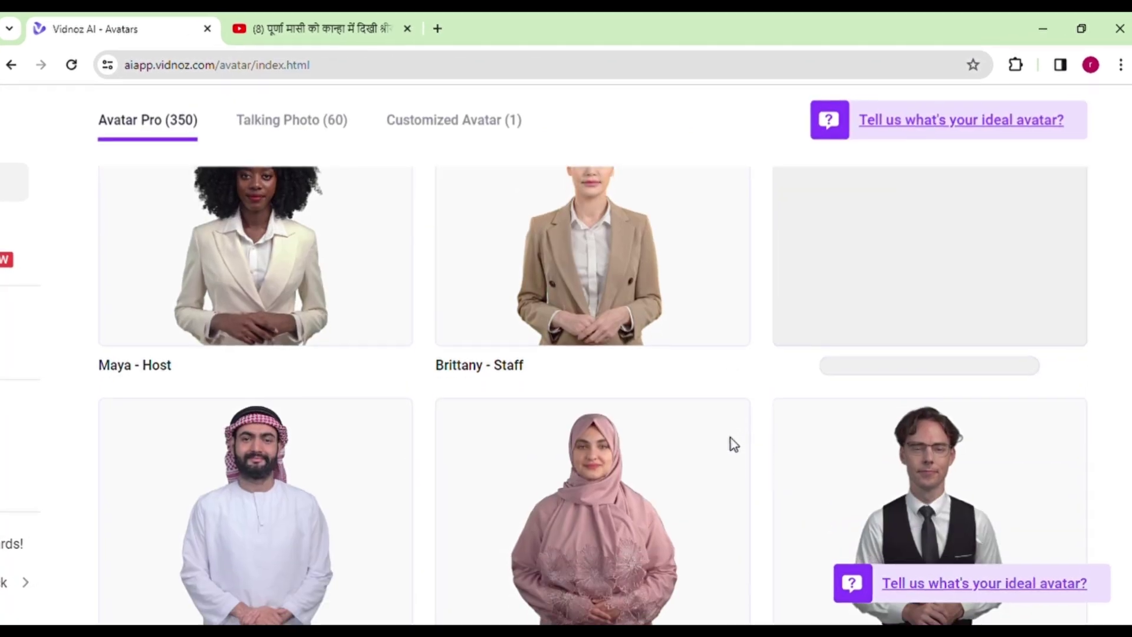
pyautogui.scroll(-5, 731, 442)
pyautogui.scroll(-5, 741, 449)
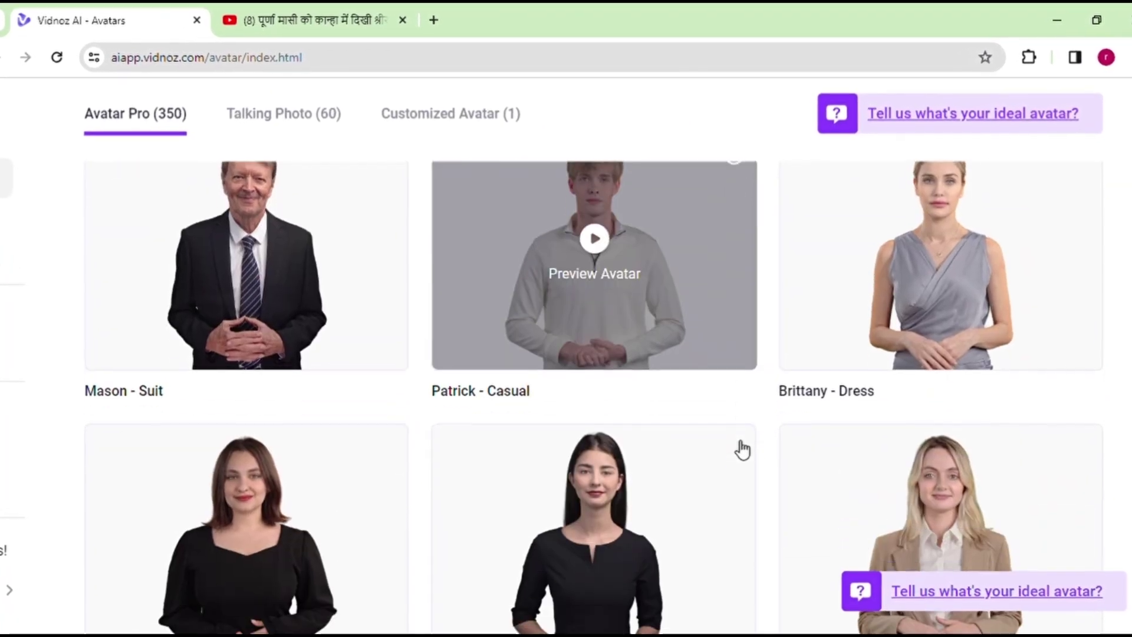
pyautogui.scroll(-5, 741, 449)
pyautogui.scroll(-5, 622, 416)
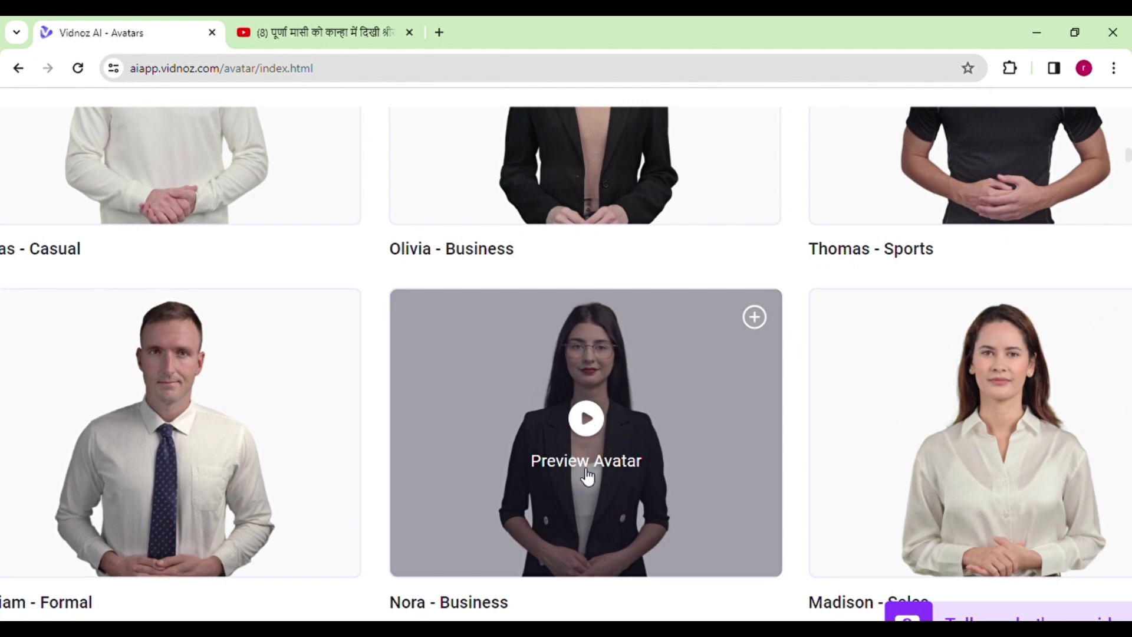
# Preview Nora - Business and start a new video project with that avatar.
pyautogui.click(587, 475)
pyautogui.moveTo(652, 507)
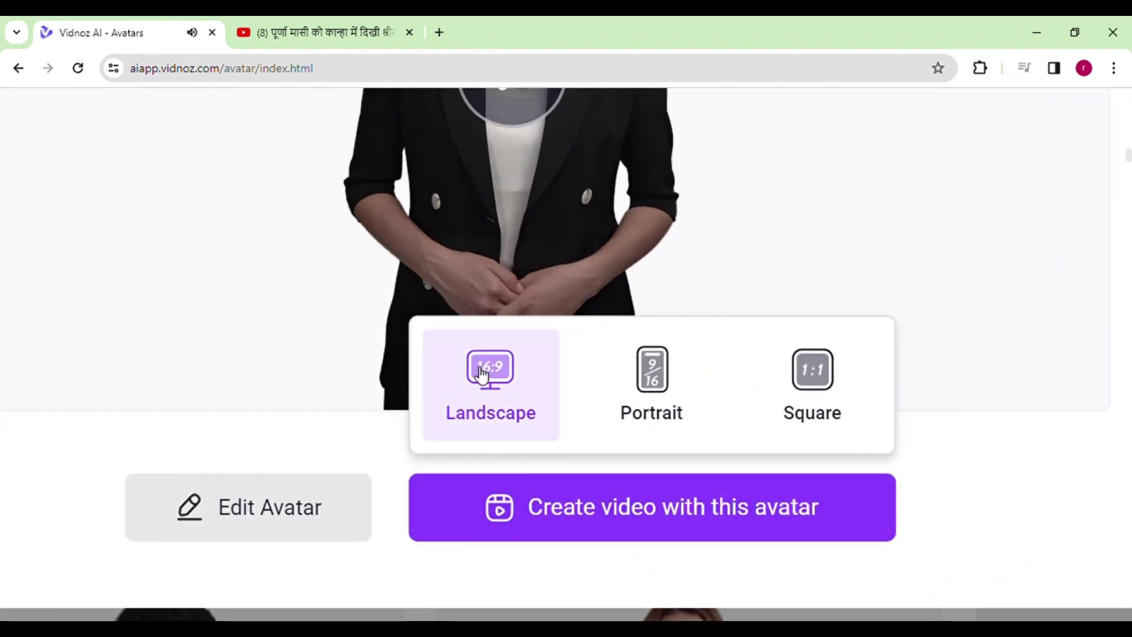
pyautogui.click(766, 412)
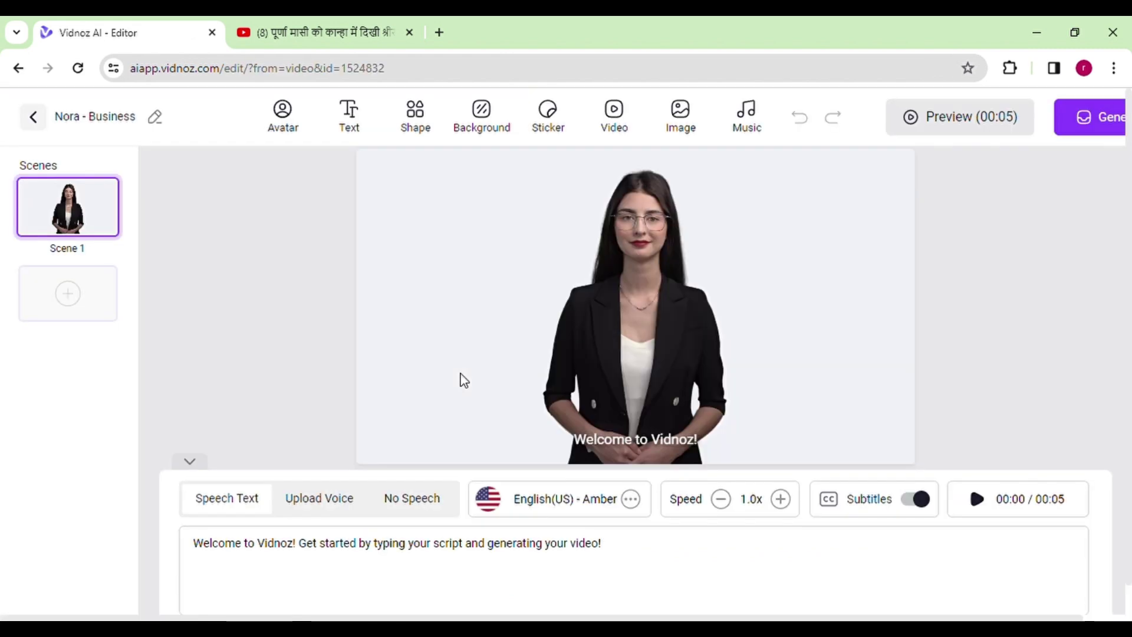
# Keep the Amber voice, check the Upload Voice tab, and bring up Technology stock backgrounds.
pyautogui.click(631, 500)
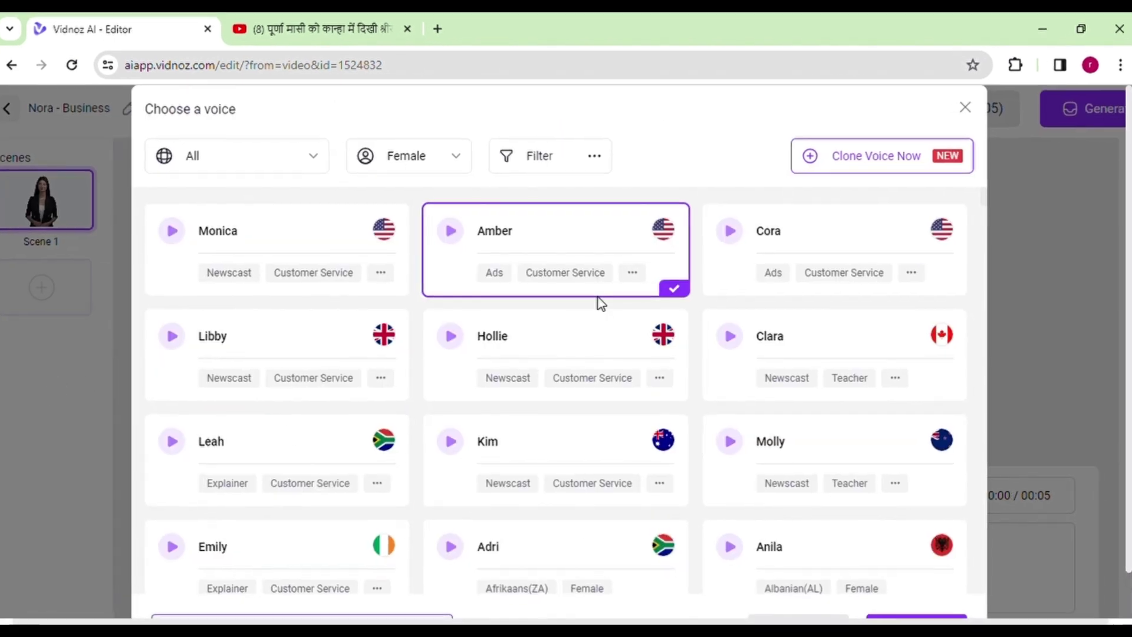
pyautogui.scroll(-5, 599, 303)
pyautogui.scroll(-4, 604, 306)
pyautogui.scroll(-5, 604, 304)
pyautogui.scroll(-5, 601, 303)
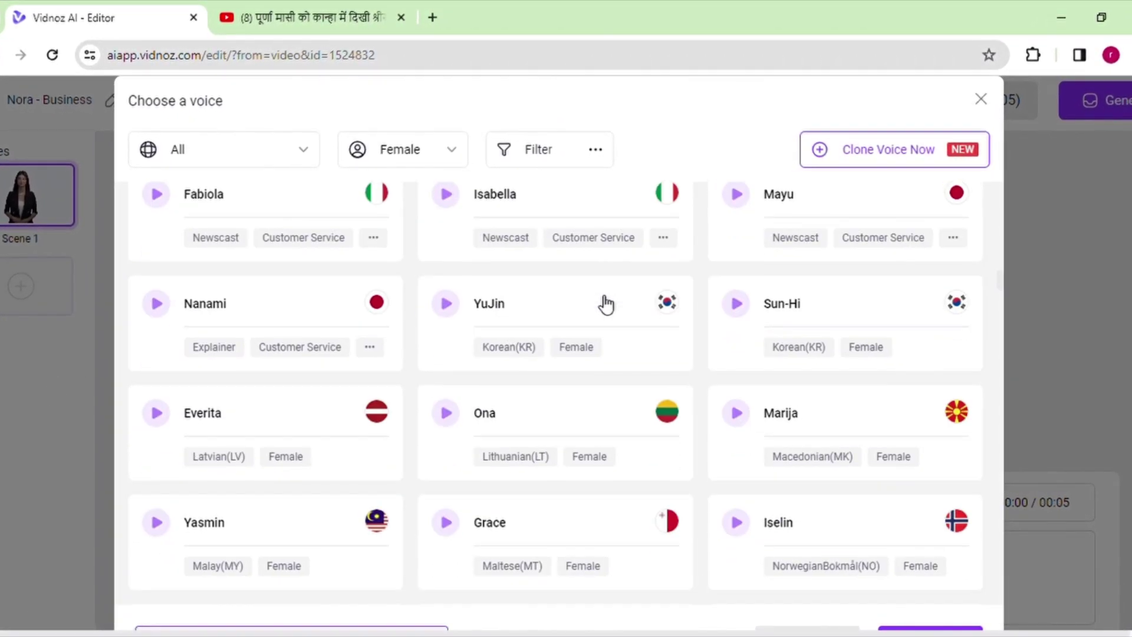
pyautogui.scroll(-5, 602, 304)
pyautogui.scroll(-5, 599, 302)
pyautogui.scroll(-5, 600, 301)
pyautogui.scroll(-5, 599, 302)
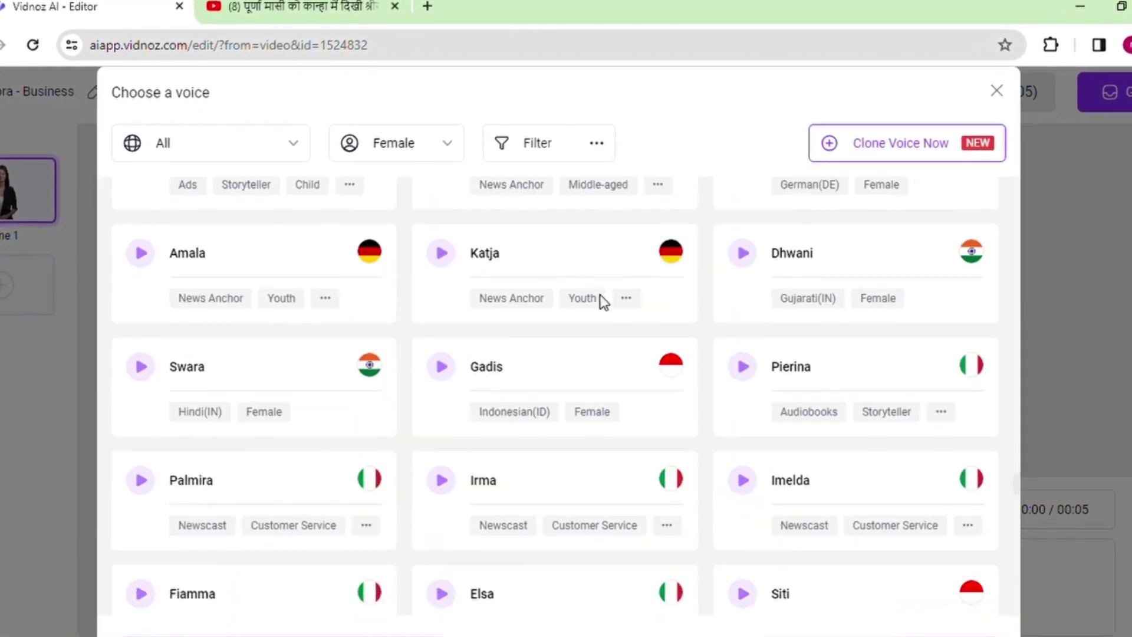
pyautogui.scroll(-5, 601, 302)
pyautogui.scroll(-5, 601, 302)
pyautogui.scroll(5, 608, 303)
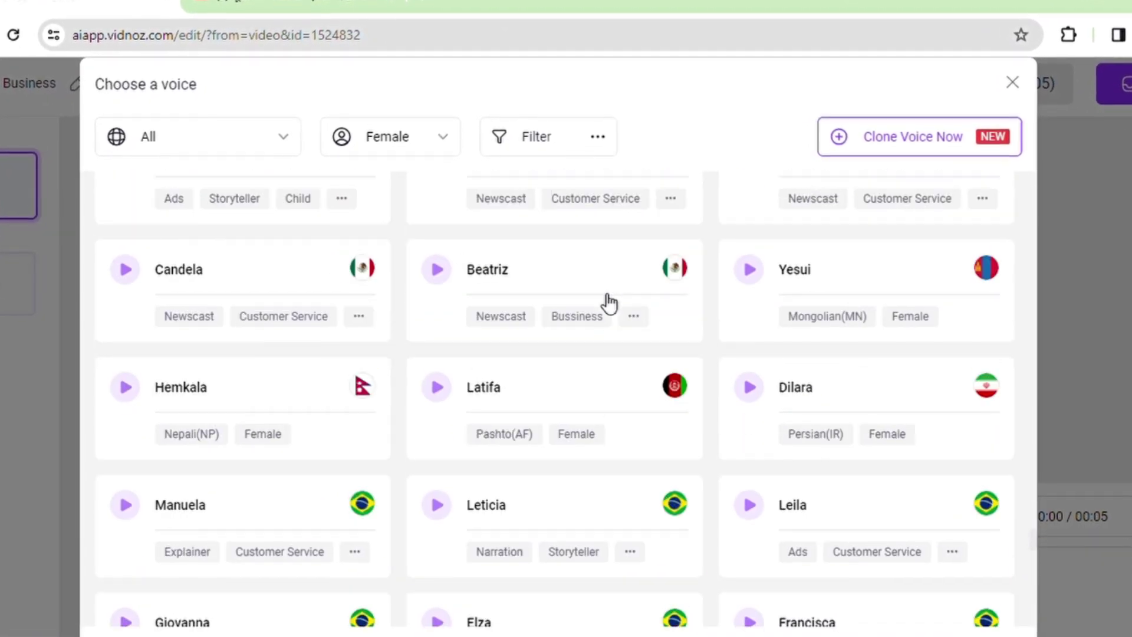
pyautogui.scroll(5, 608, 304)
pyautogui.scroll(5, 610, 308)
pyautogui.scroll(5, 613, 312)
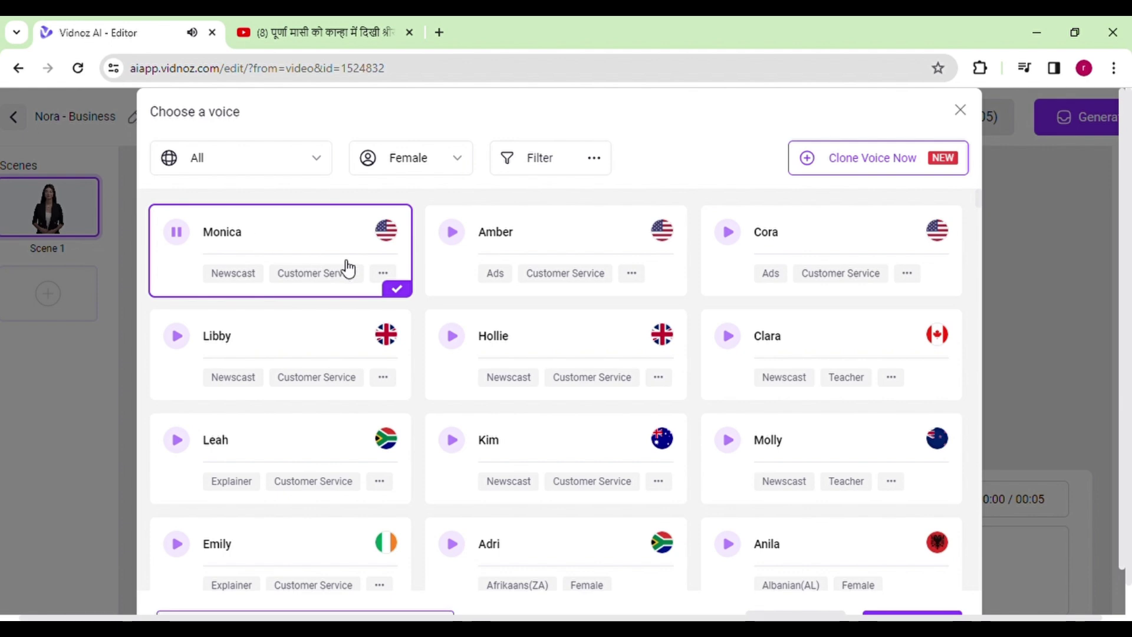
pyautogui.press('Escape')
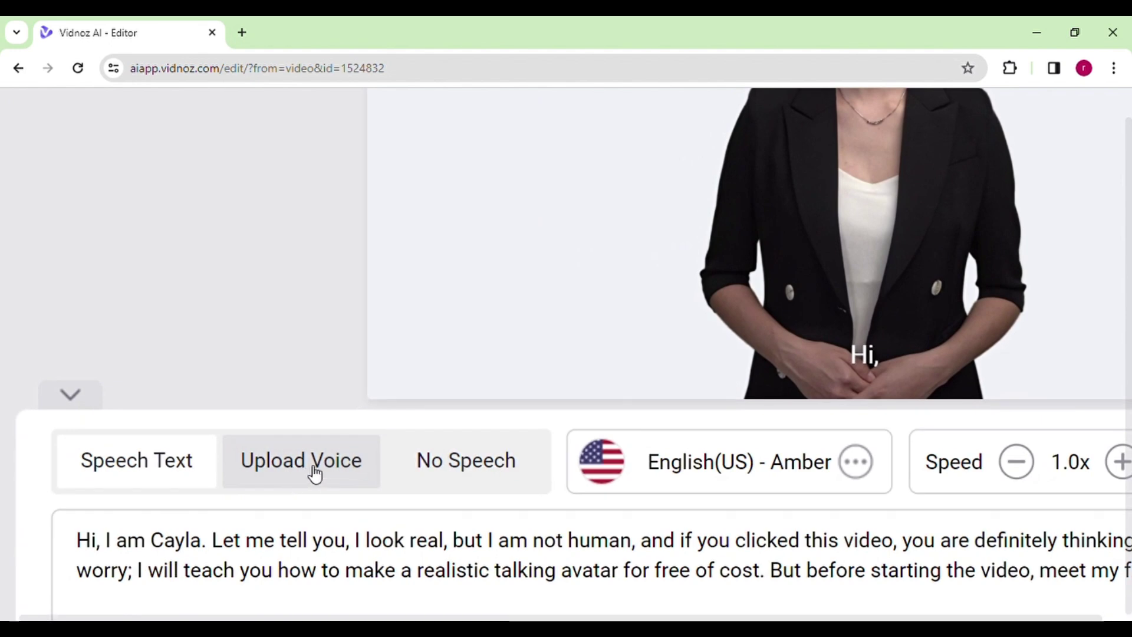
pyautogui.click(315, 475)
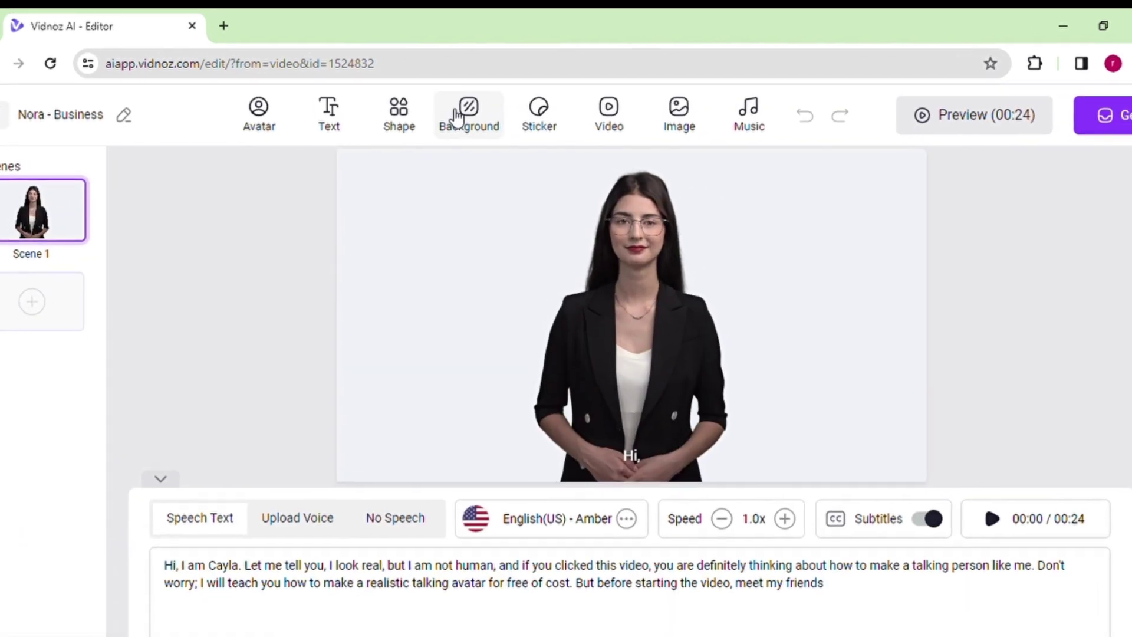
pyautogui.click(463, 116)
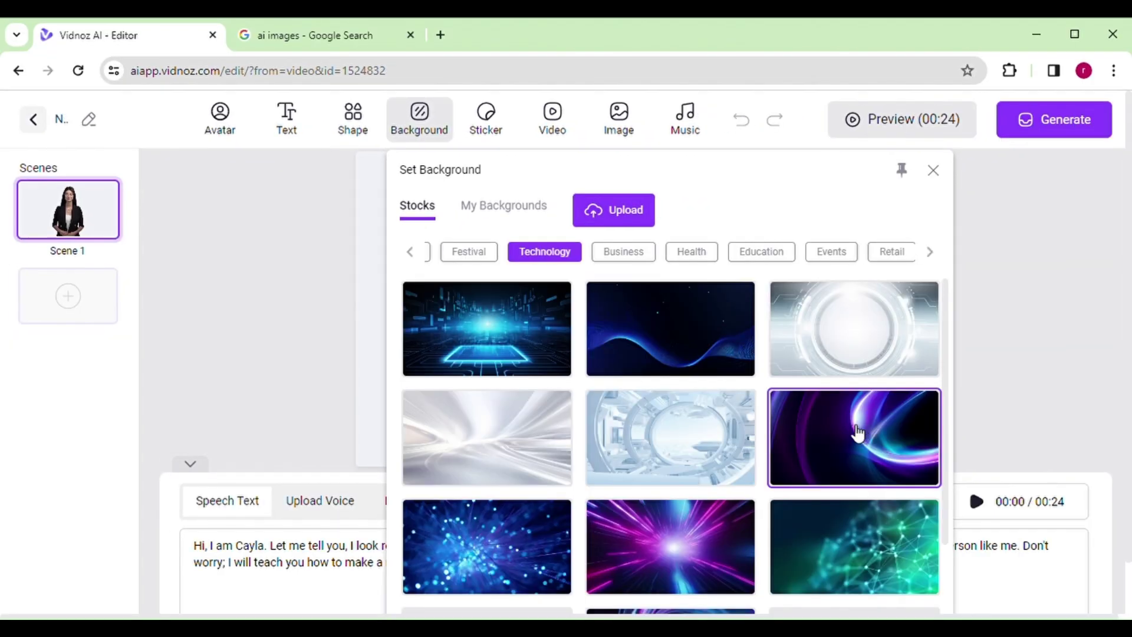
# Apply the white circular tech background, try square and circle head crops, then keep Half body.
pyautogui.click(871, 334)
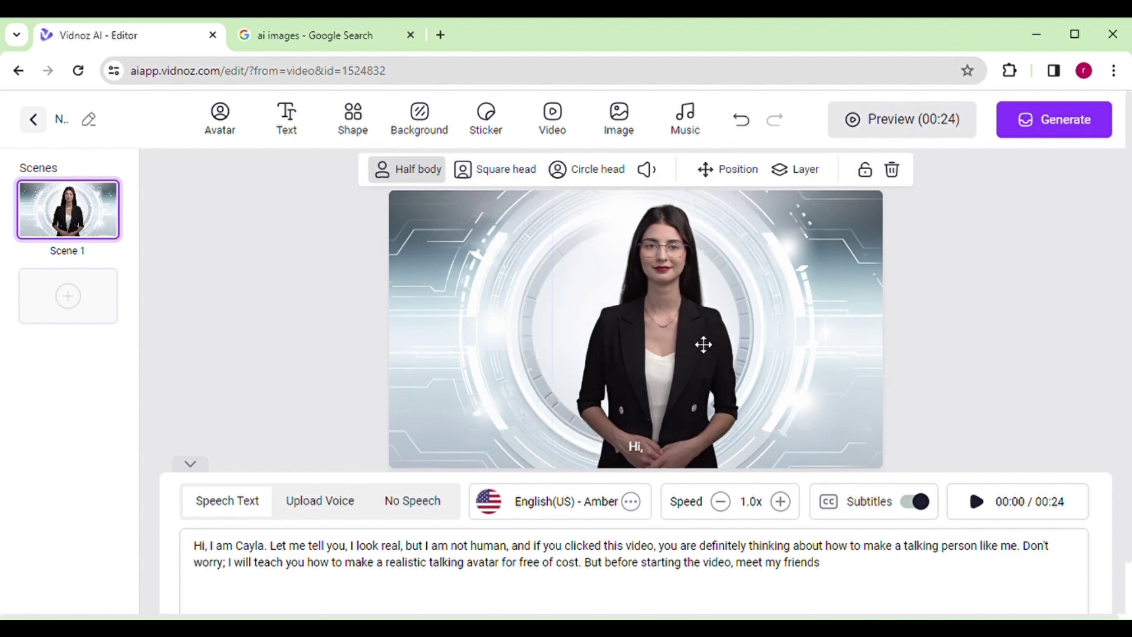
pyautogui.moveTo(668, 347); pyautogui.dragTo(667, 343)
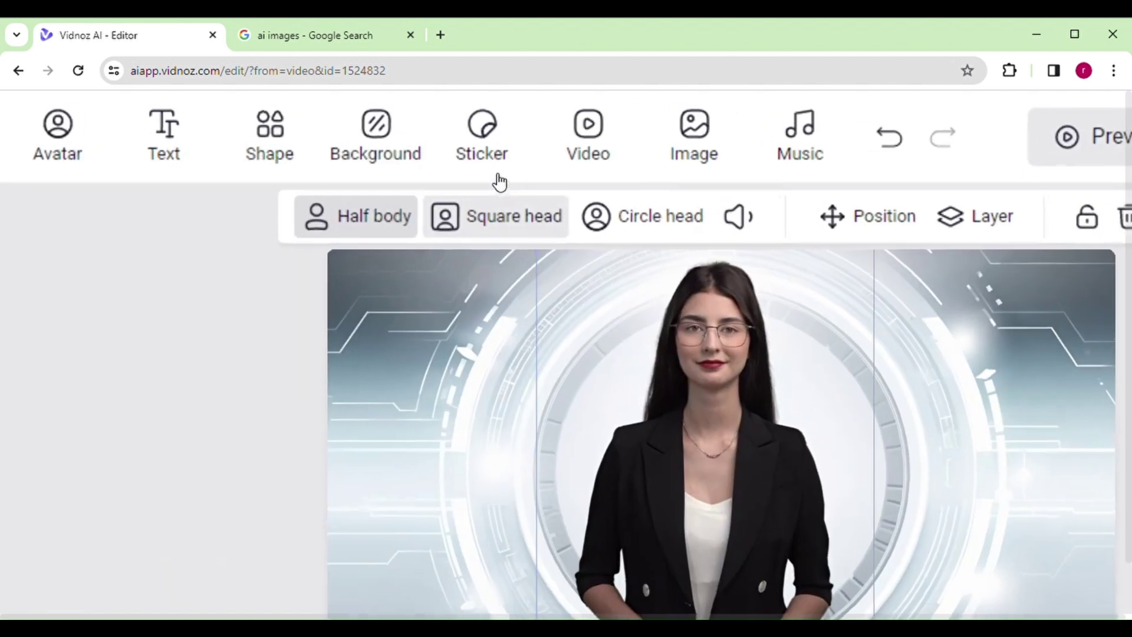
pyautogui.click(502, 232)
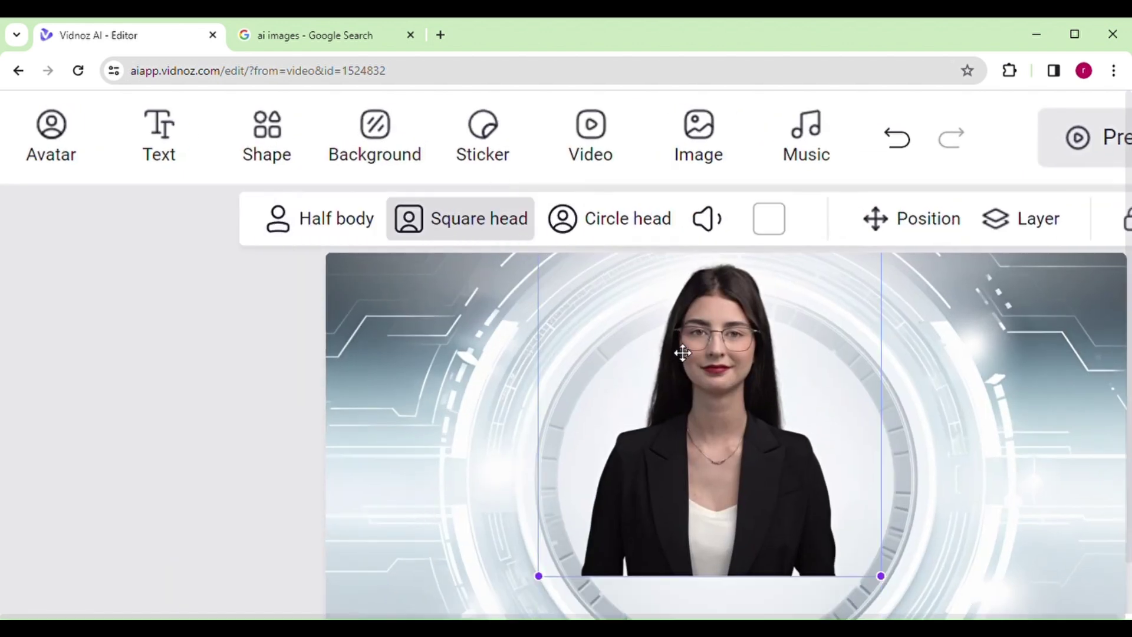
pyautogui.click(624, 228)
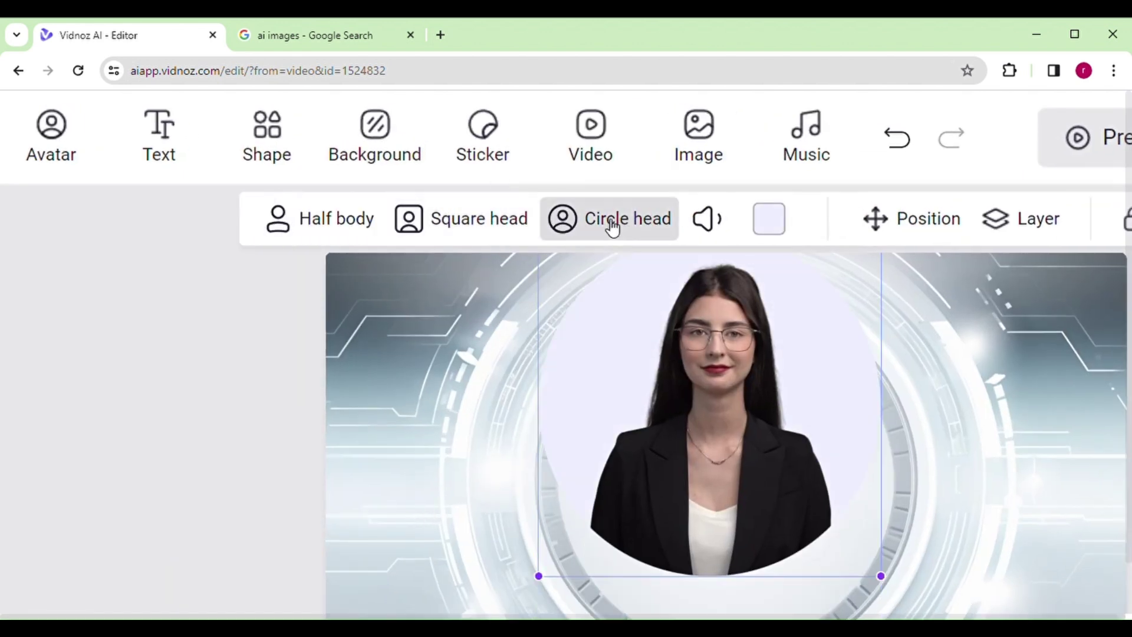
pyautogui.click(469, 237)
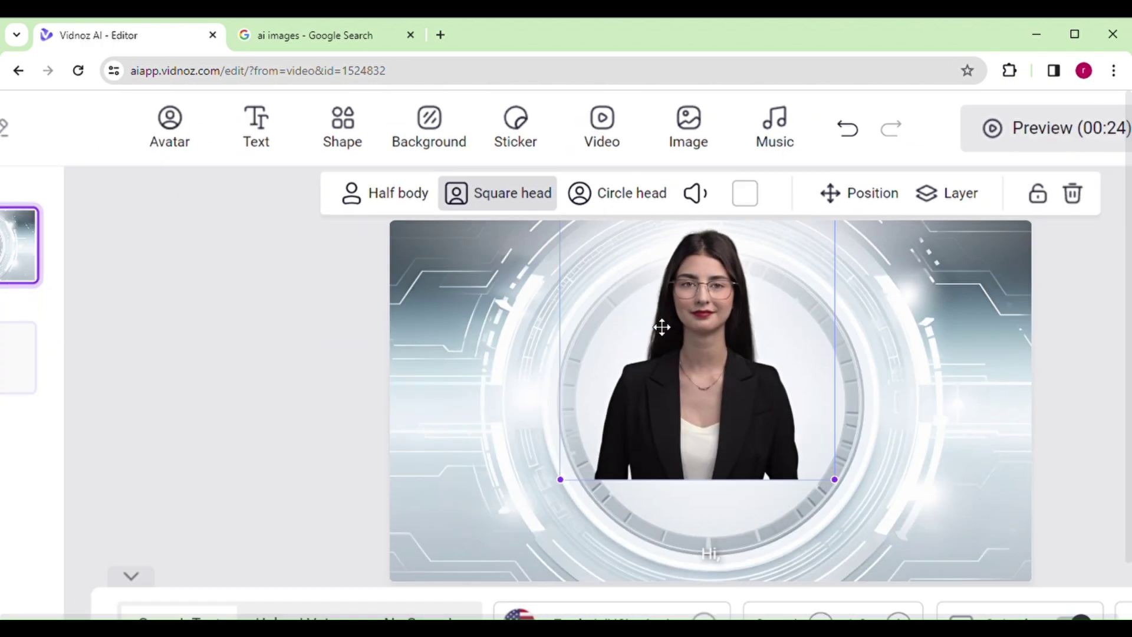
pyautogui.click(432, 180)
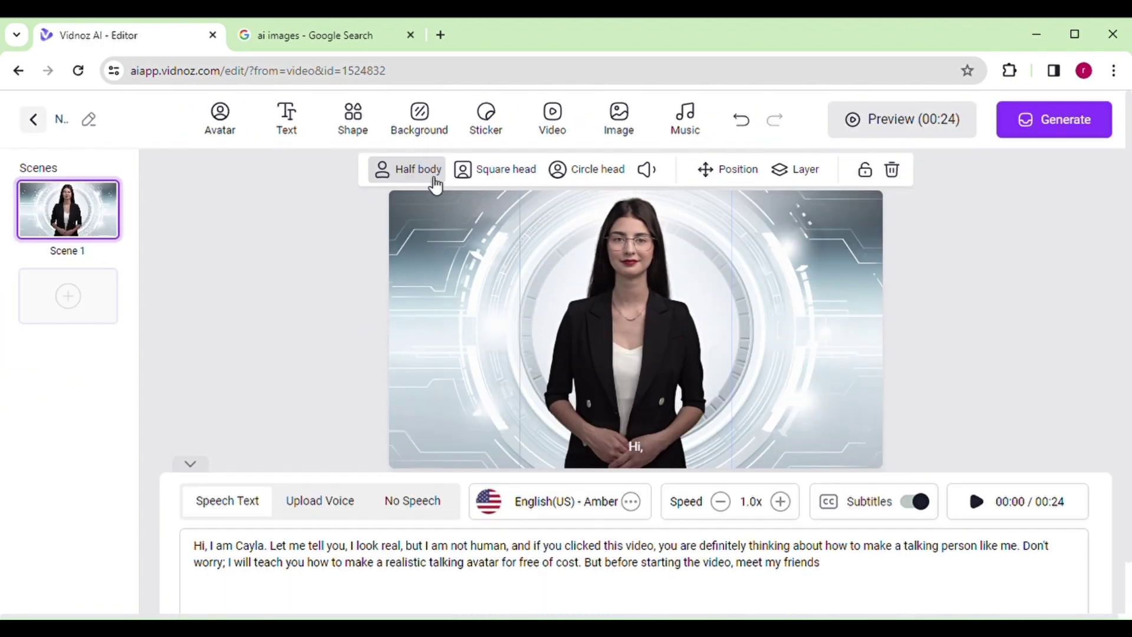
pyautogui.click(941, 250)
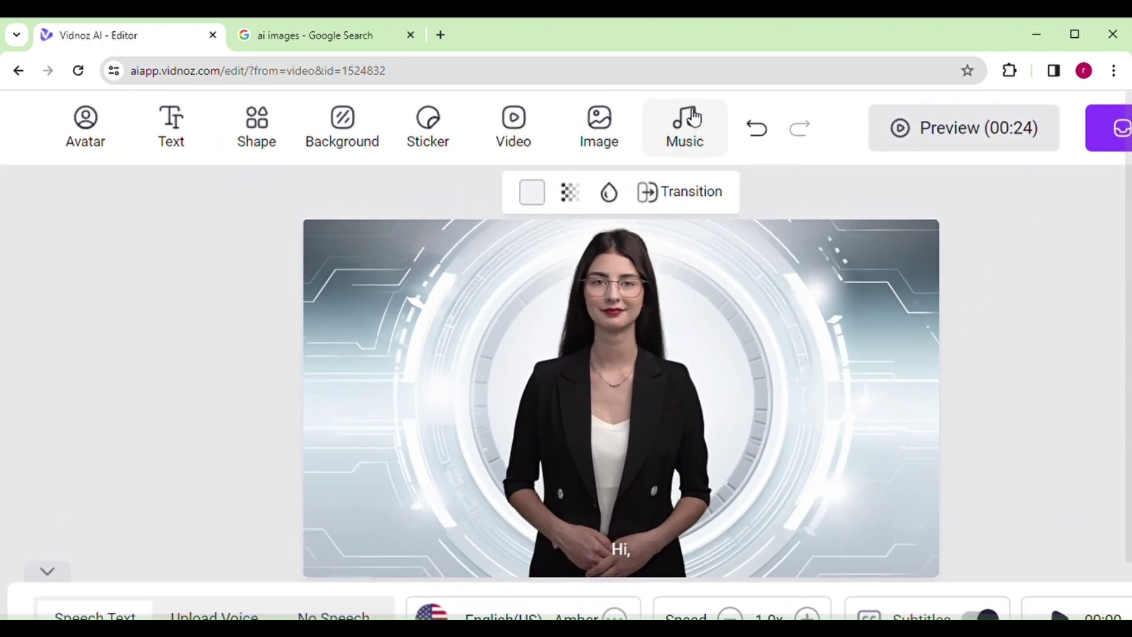
# Preview the 'A Waltz For Naseem' music track and add Scene 2 from the Default template.
pyautogui.click(693, 116)
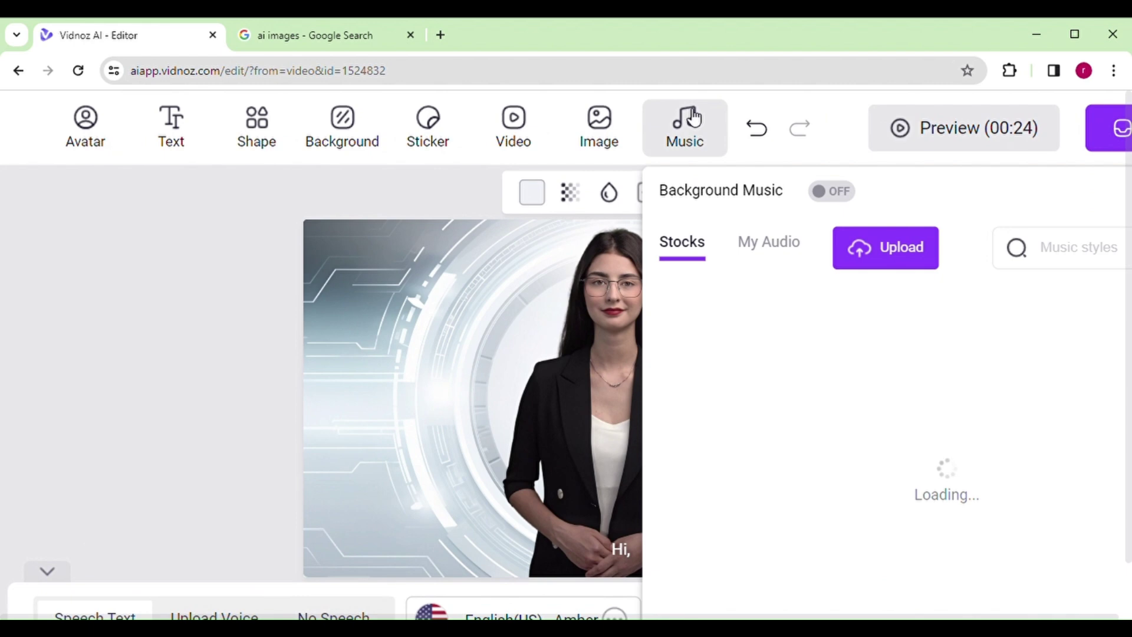
pyautogui.click(730, 321)
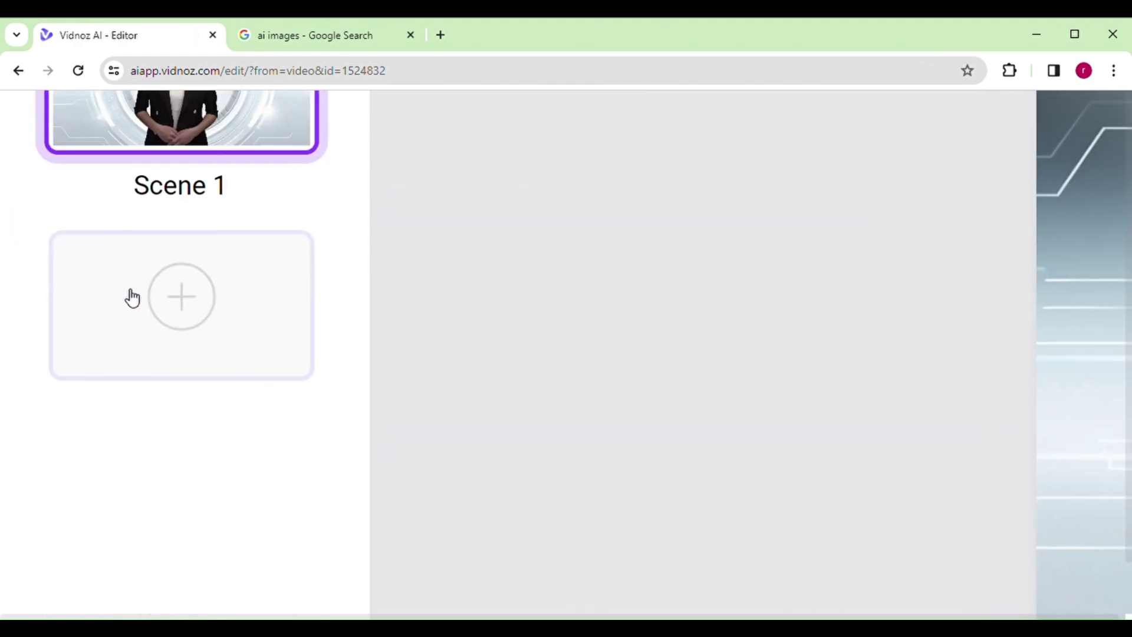
pyautogui.click(167, 305)
pyautogui.scroll(-2, 203, 469)
pyautogui.scroll(-3, 202, 470)
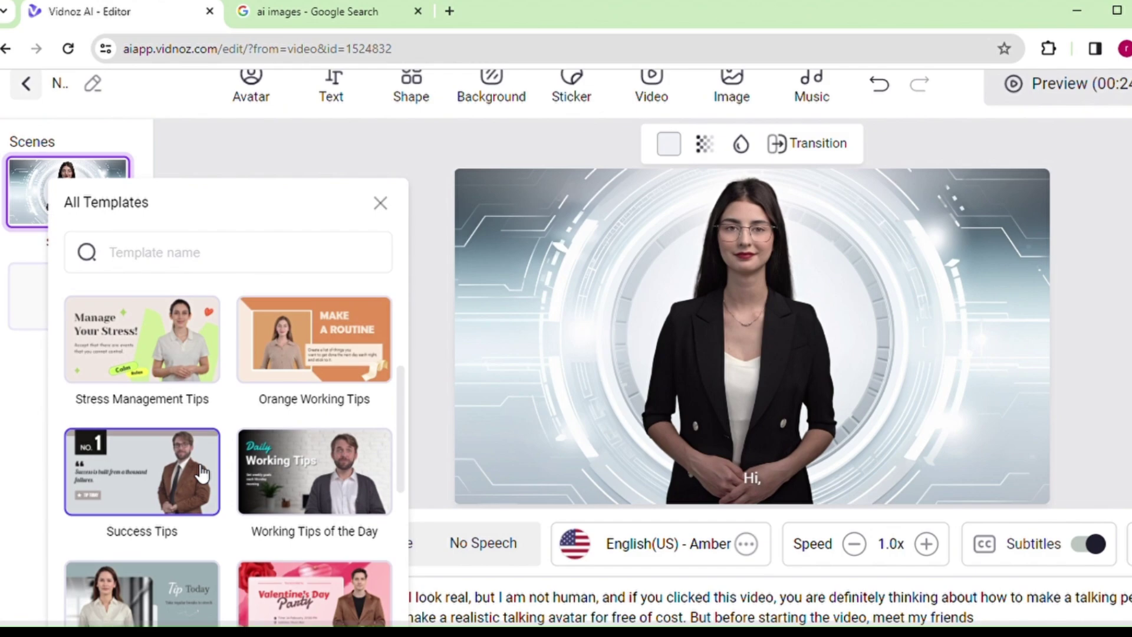
pyautogui.scroll(-2, 203, 470)
pyautogui.scroll(-2, 201, 470)
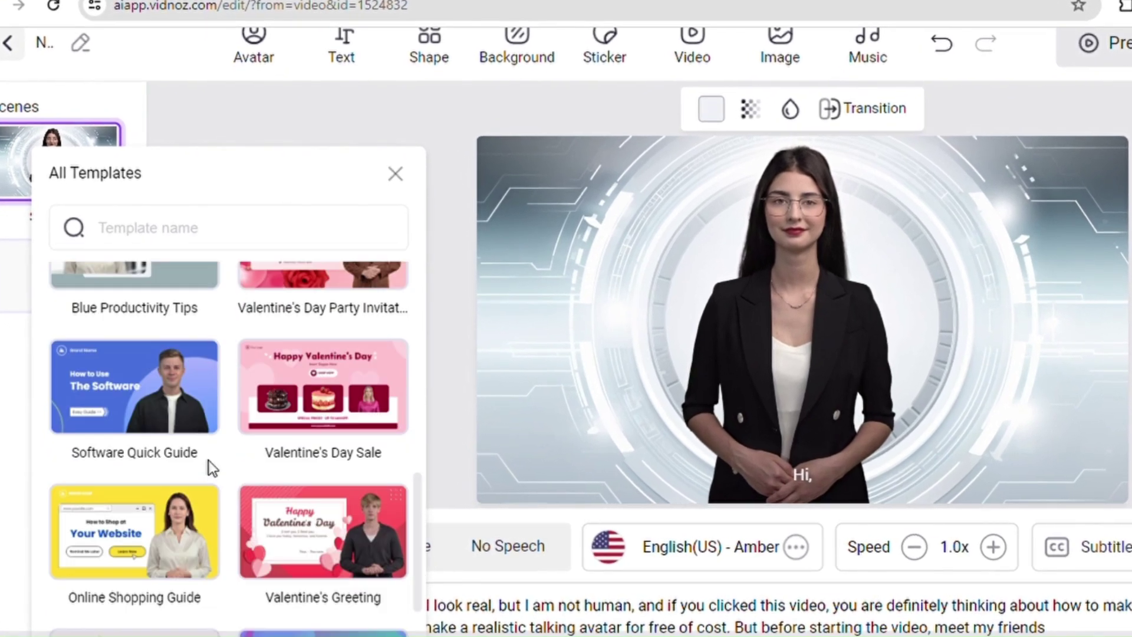
pyautogui.scroll(-2, 201, 470)
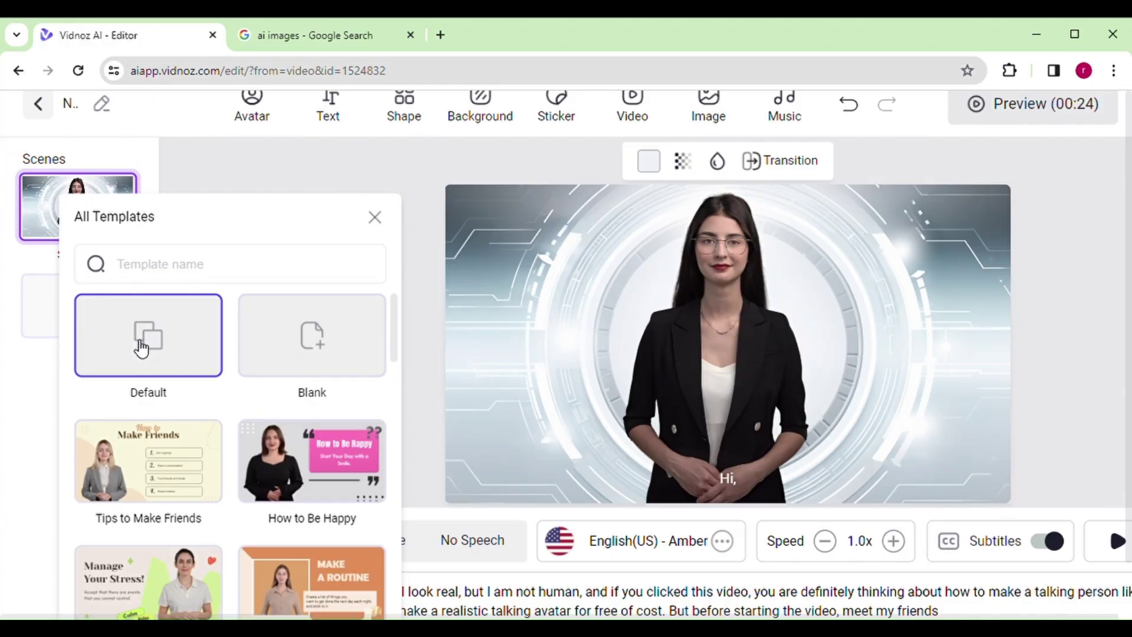
pyautogui.click(139, 347)
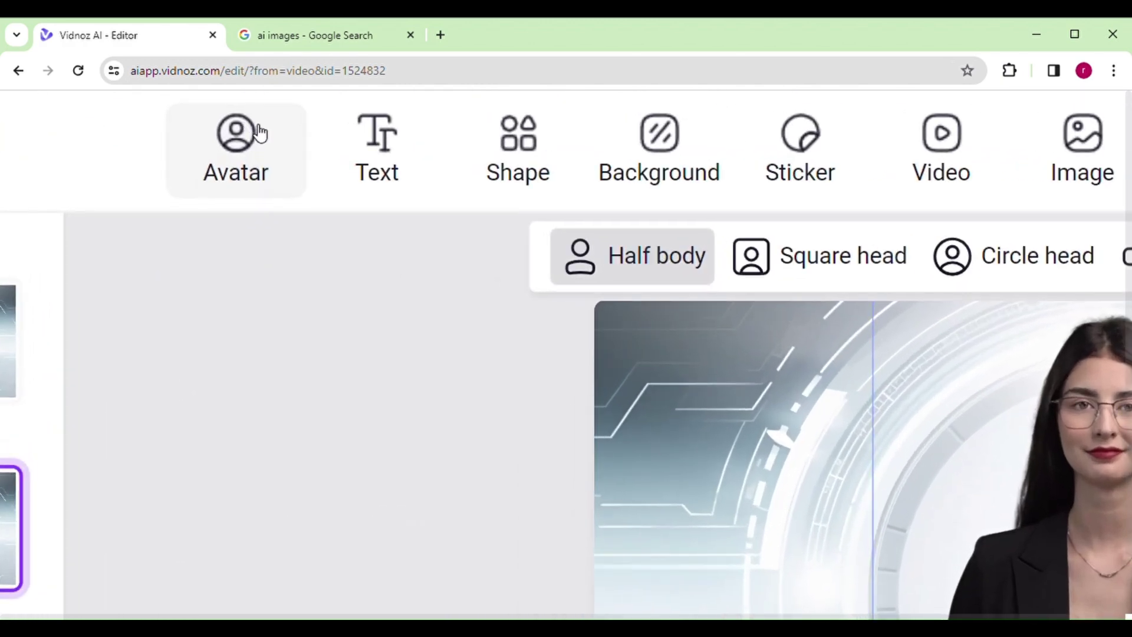
# Place Patrick - Casual in Scene 2 and paste his childhood-friend introduction script.
pyautogui.click(242, 135)
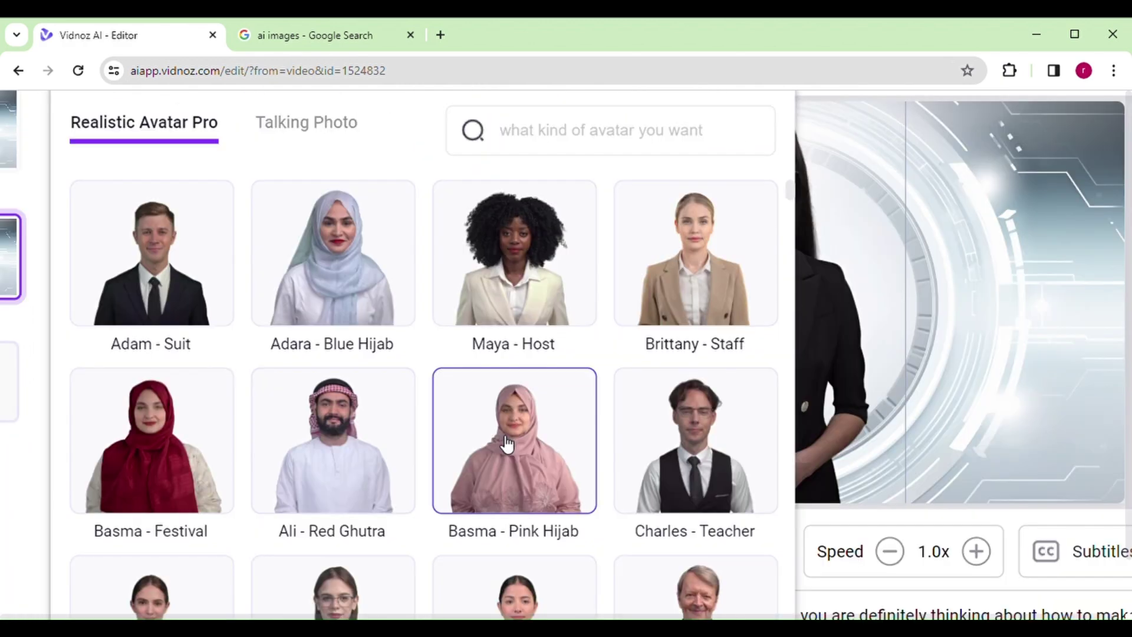
pyautogui.scroll(-2, 506, 442)
pyautogui.scroll(-1, 506, 442)
pyautogui.scroll(-1, 506, 443)
pyautogui.scroll(-1, 505, 442)
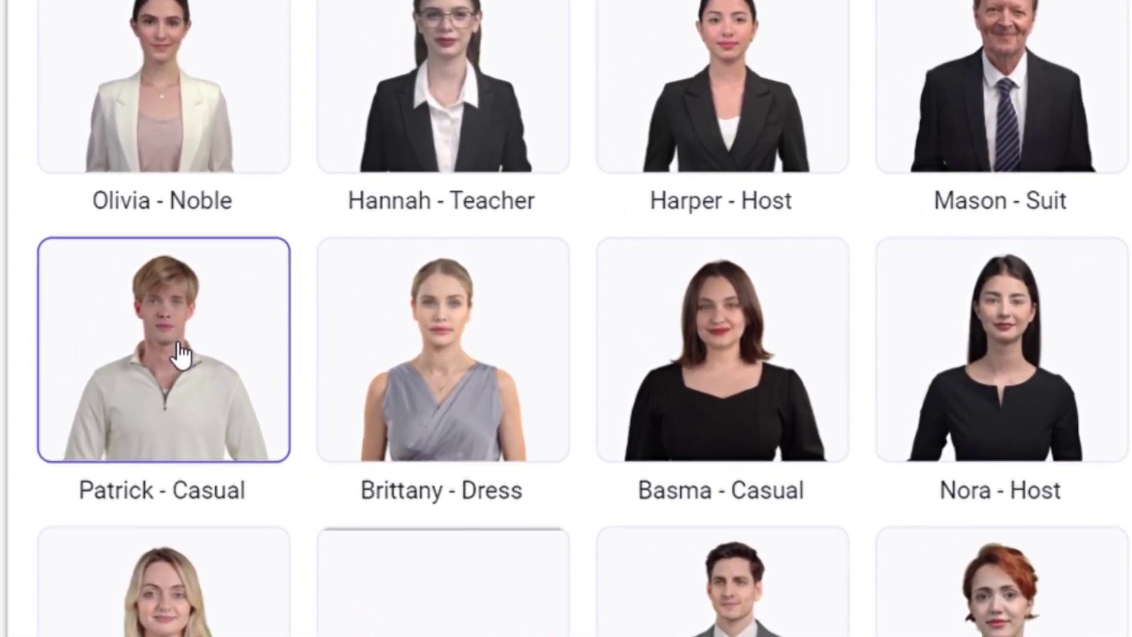
pyautogui.click(157, 430)
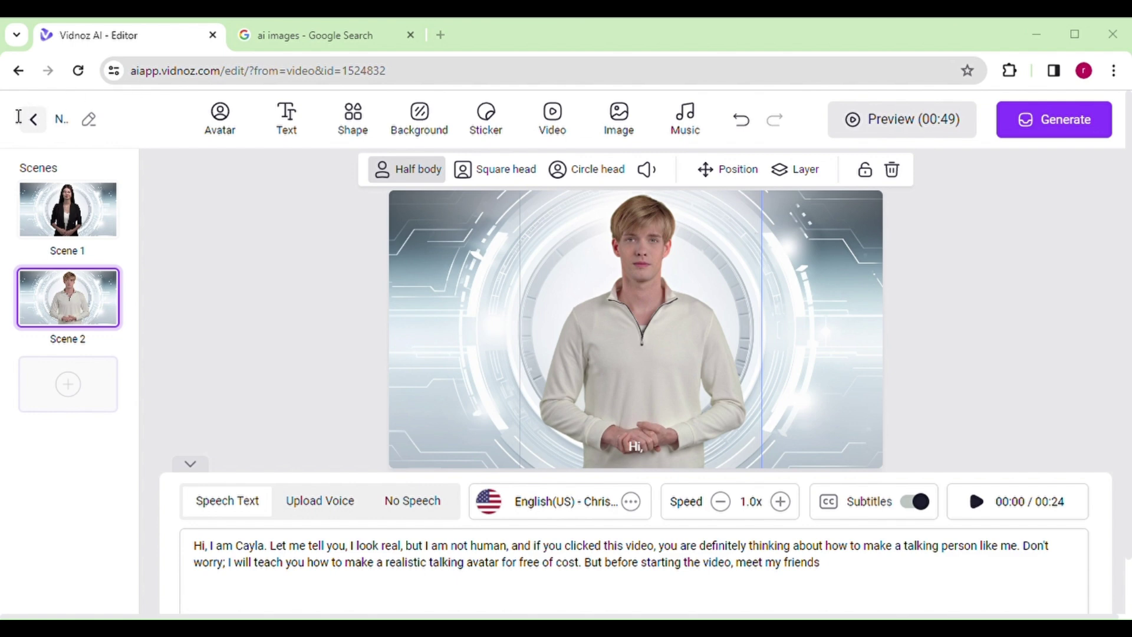
pyautogui.click(190, 573)
pyautogui.hotkey('ctrl', 'a')
pyautogui.hotkey('ctrl', 'v')
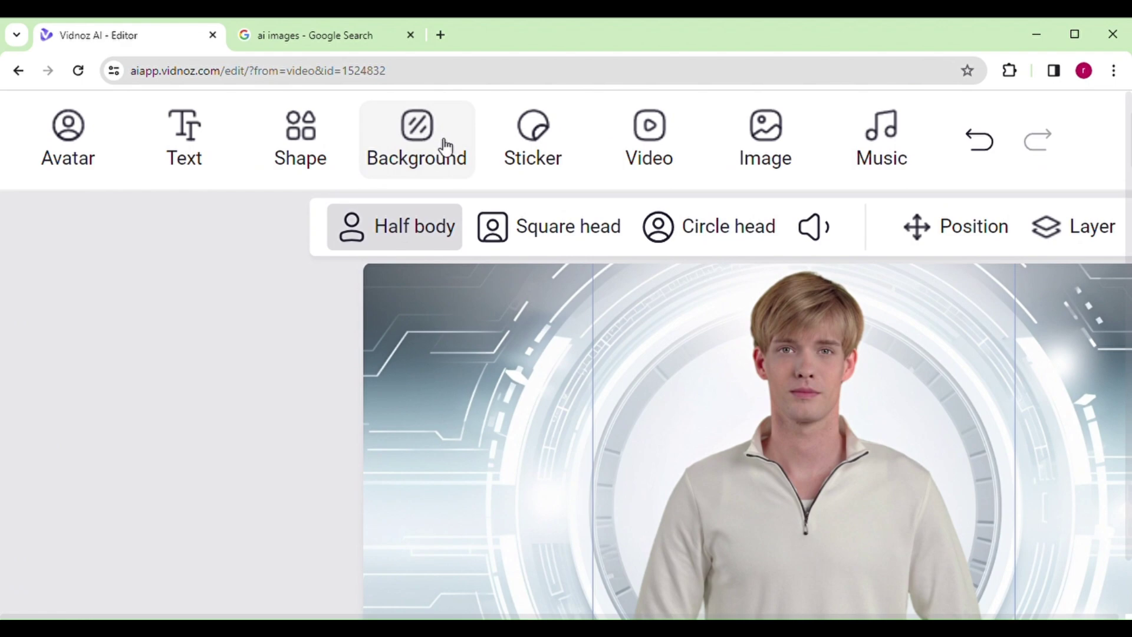
# Upload the campus photo as Scene 2's background and nudge Patrick slightly left.
pyautogui.click(445, 146)
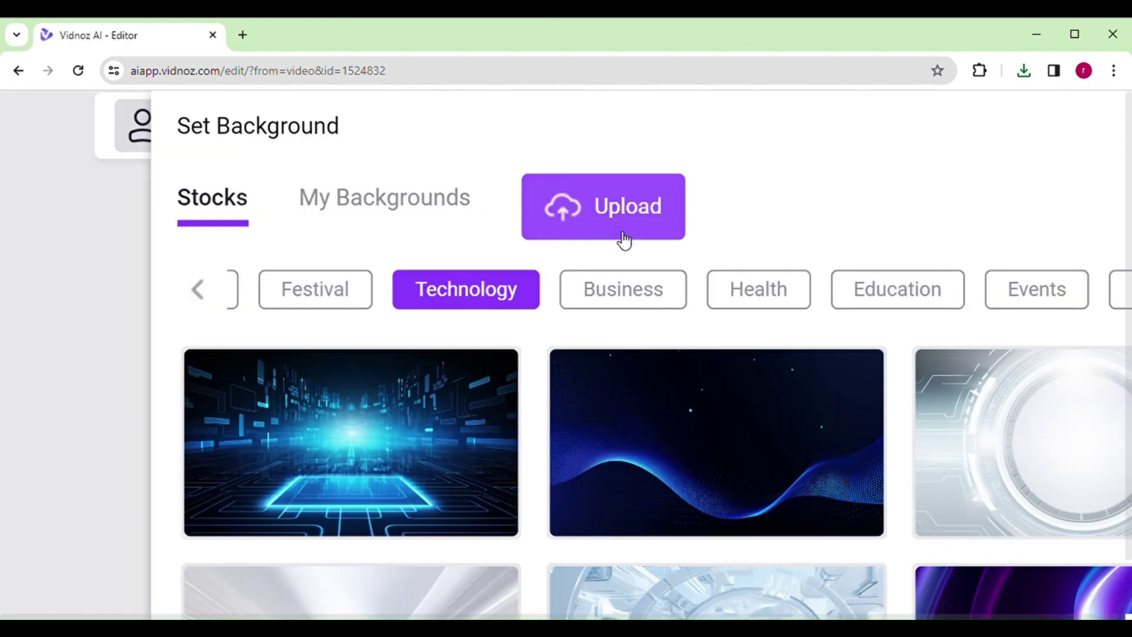
pyautogui.click(621, 224)
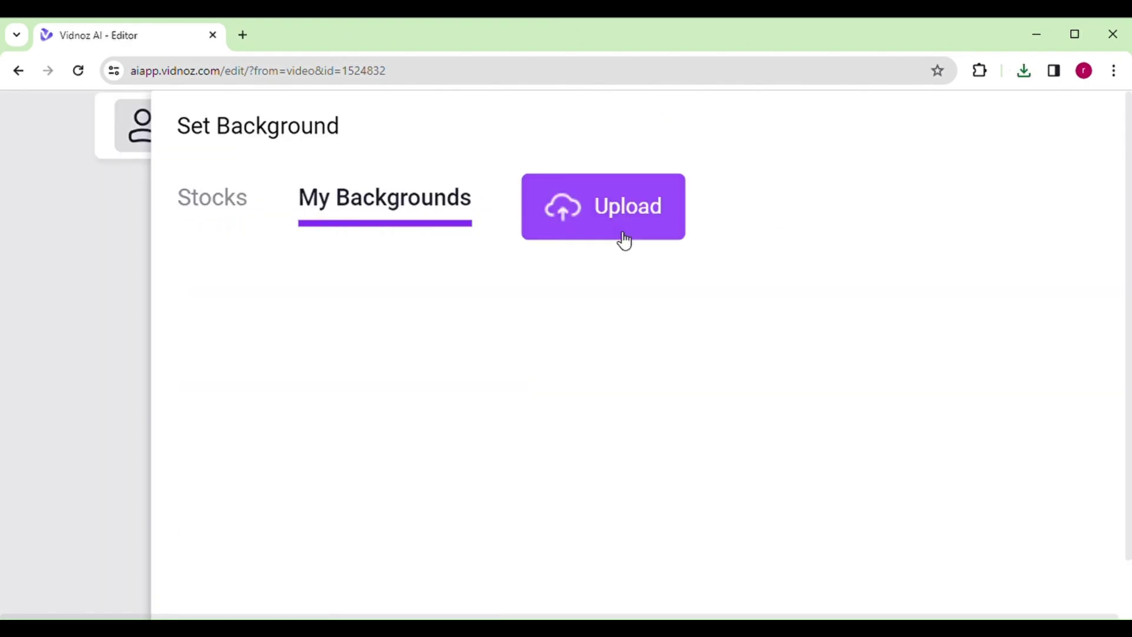
pyautogui.click(643, 220)
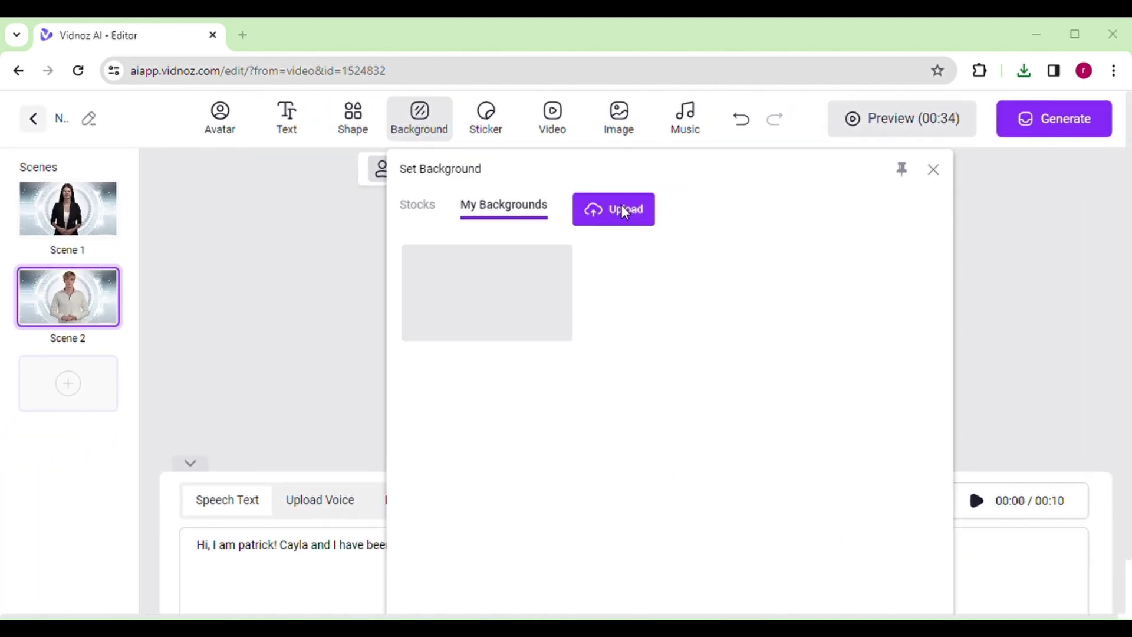
pyautogui.doubleClick(189, 184)
pyautogui.click(501, 303)
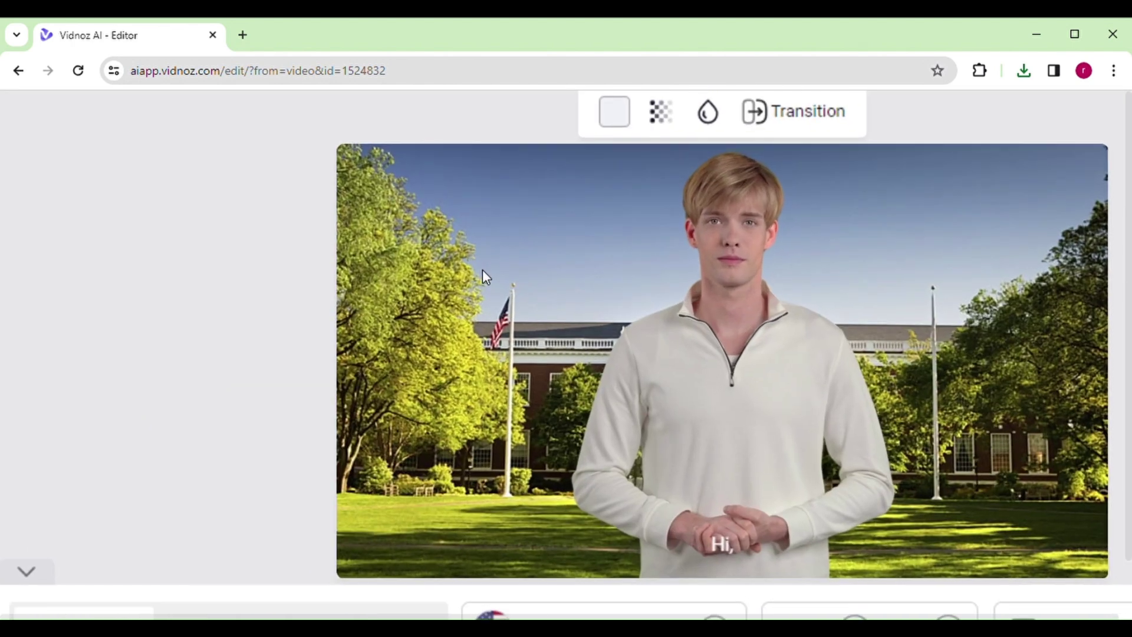
pyautogui.moveTo(644, 269); pyautogui.dragTo(631, 271)
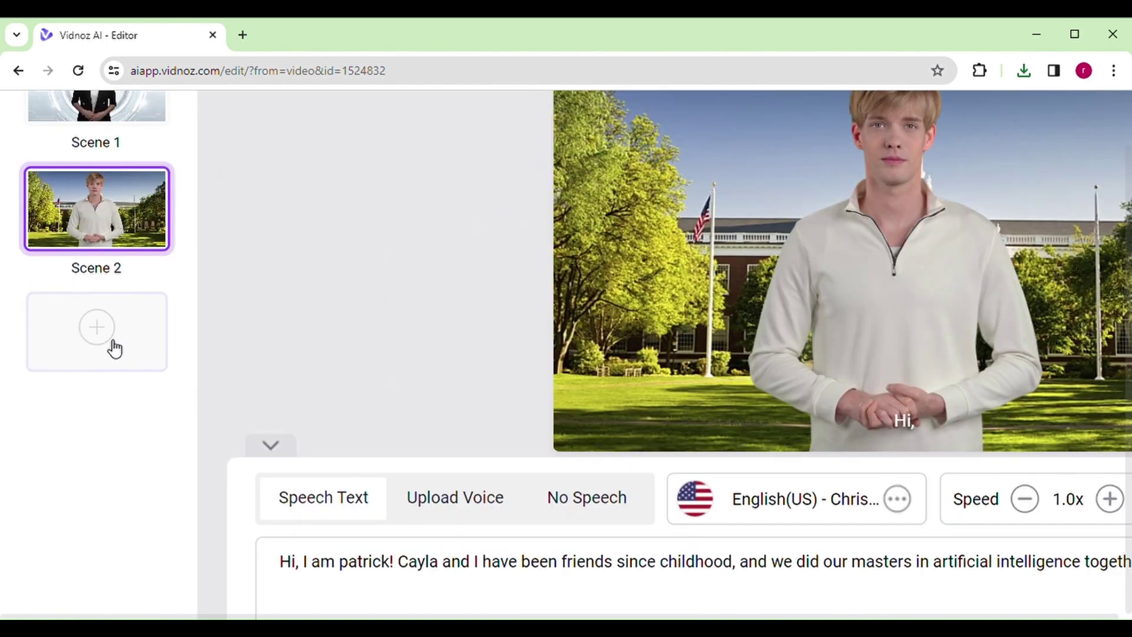
# Add Scene 3 with Olivia - Noble in front of the Business stock office background.
pyautogui.click(68, 383)
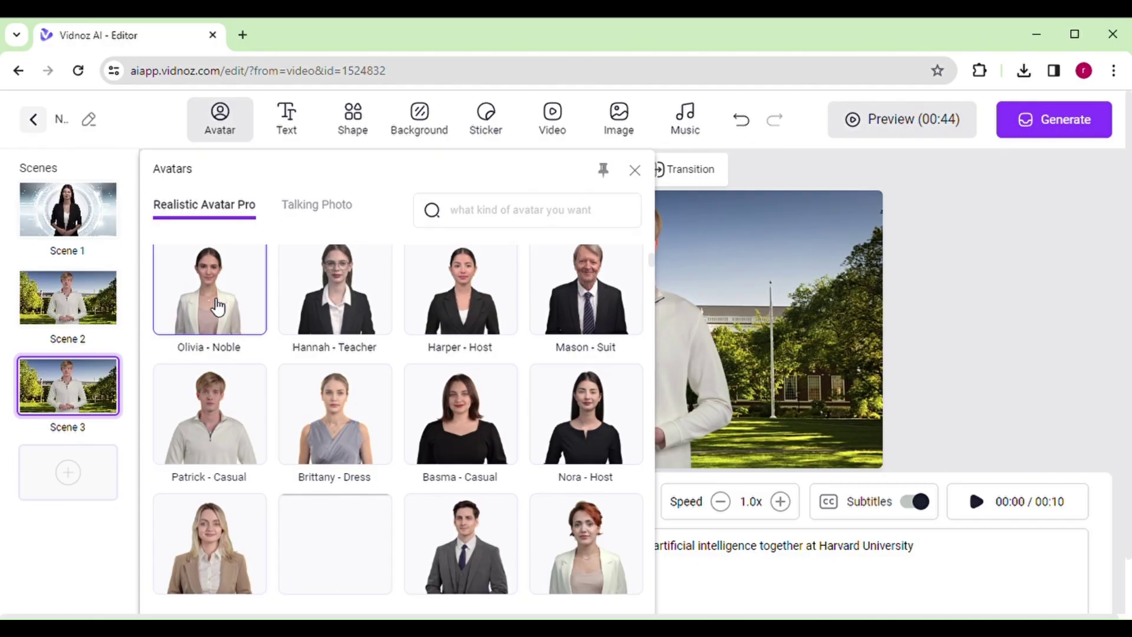
pyautogui.scroll(1, 218, 306)
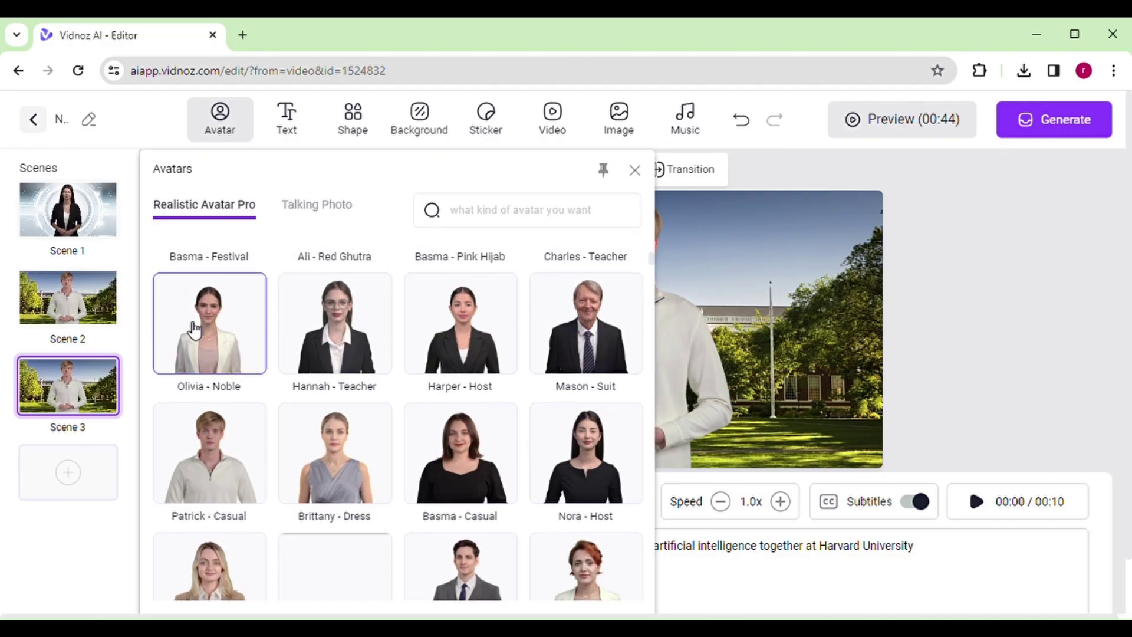
pyautogui.click(194, 328)
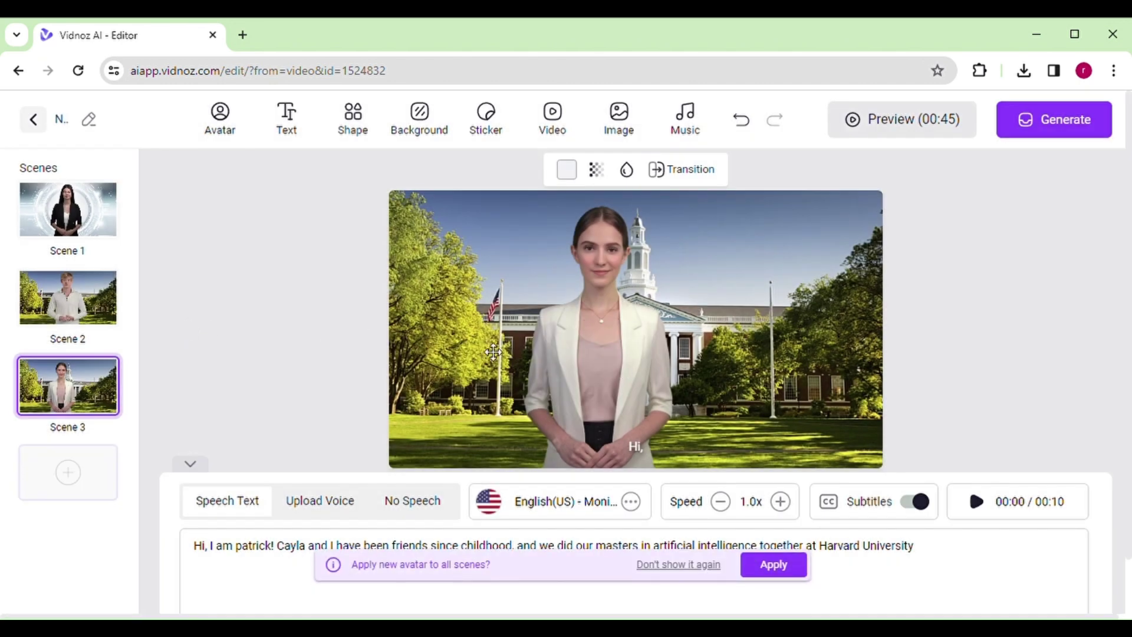
pyautogui.click(425, 119)
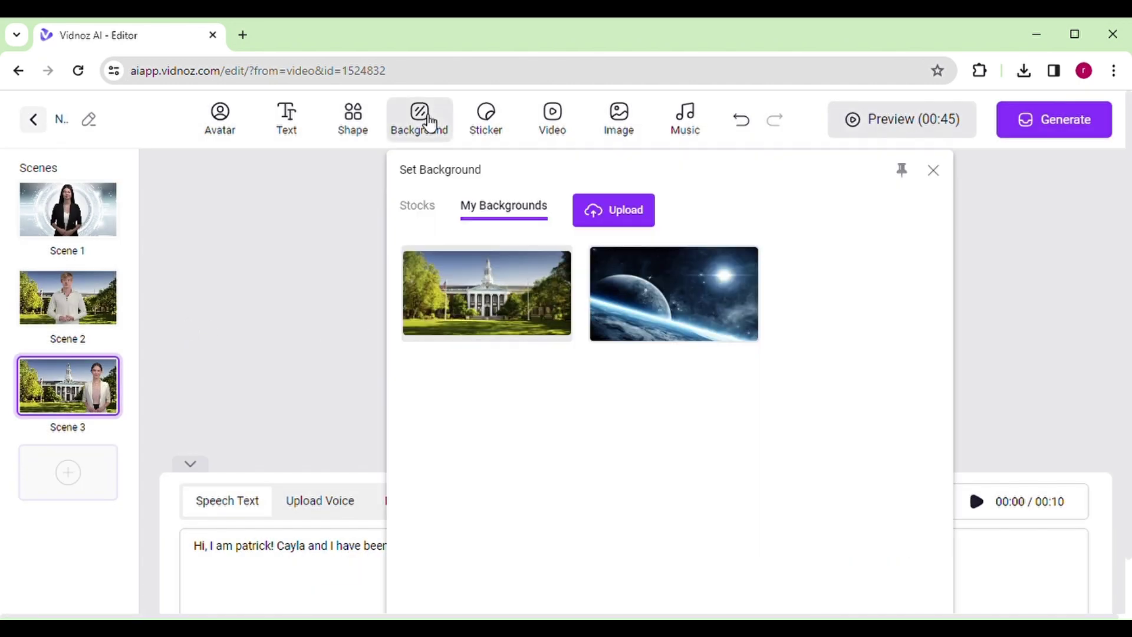
pyautogui.click(412, 208)
pyautogui.scroll(-1, 688, 498)
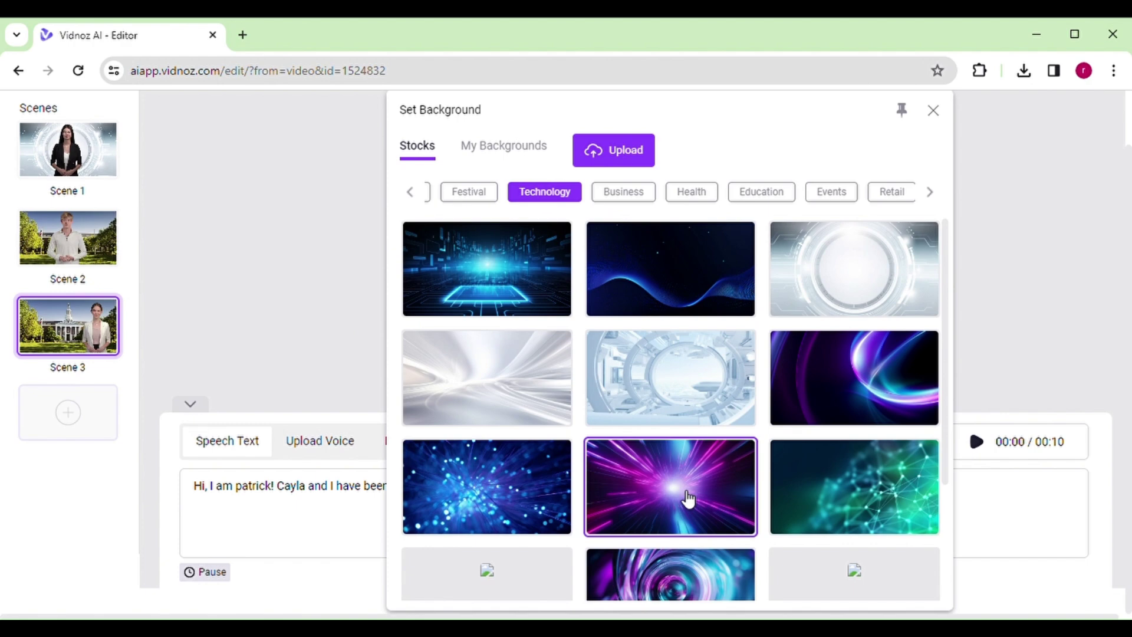
pyautogui.click(445, 295)
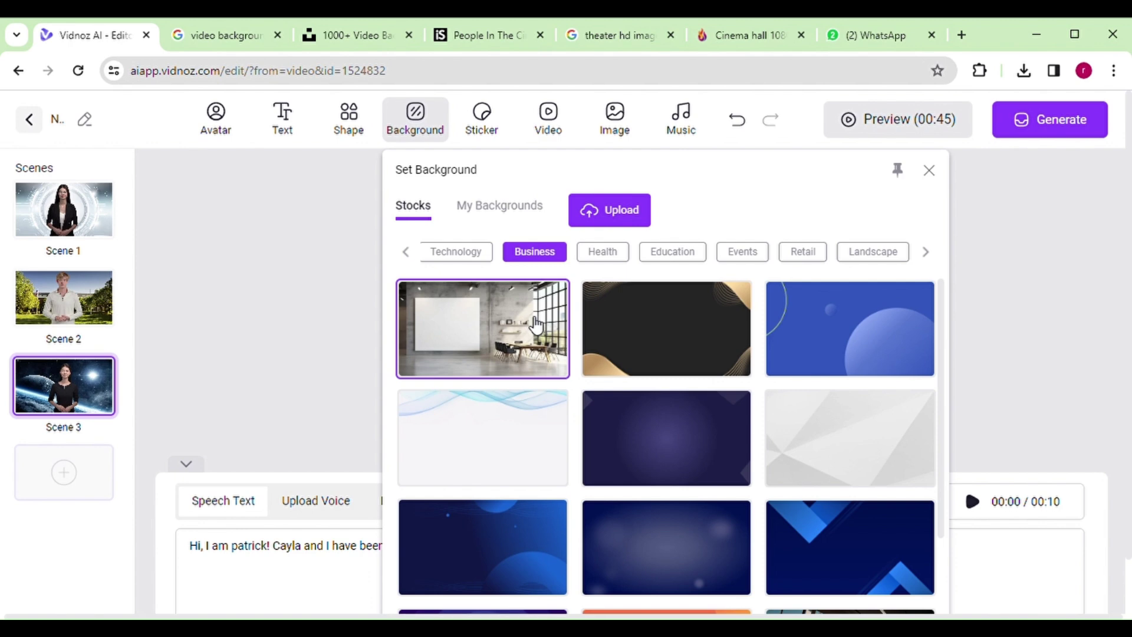
pyautogui.click(517, 324)
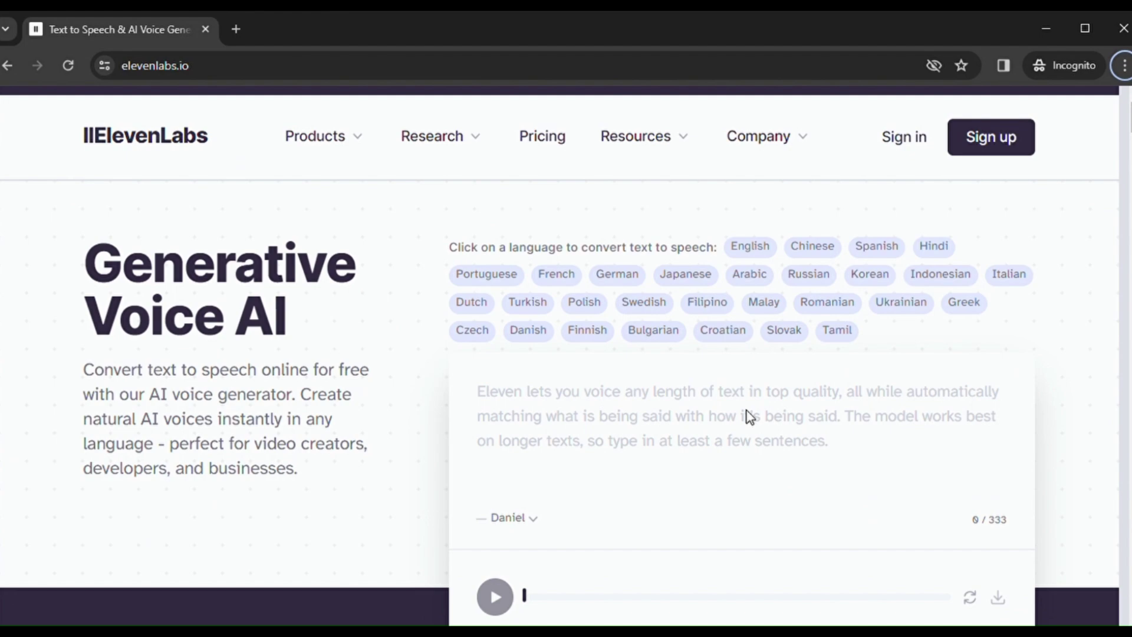
pyautogui.scroll(-3, 748, 411)
pyautogui.scroll(-1, 747, 410)
pyautogui.scroll(-3, 747, 411)
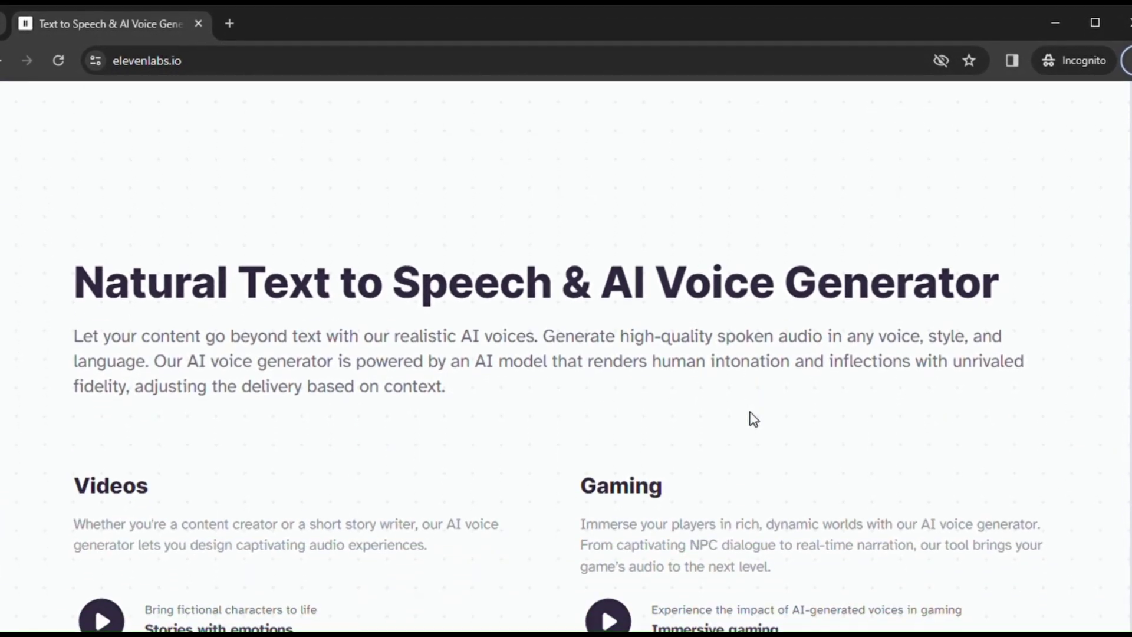
pyautogui.scroll(-2, 749, 417)
pyautogui.scroll(-3, 753, 415)
pyautogui.scroll(-3, 754, 419)
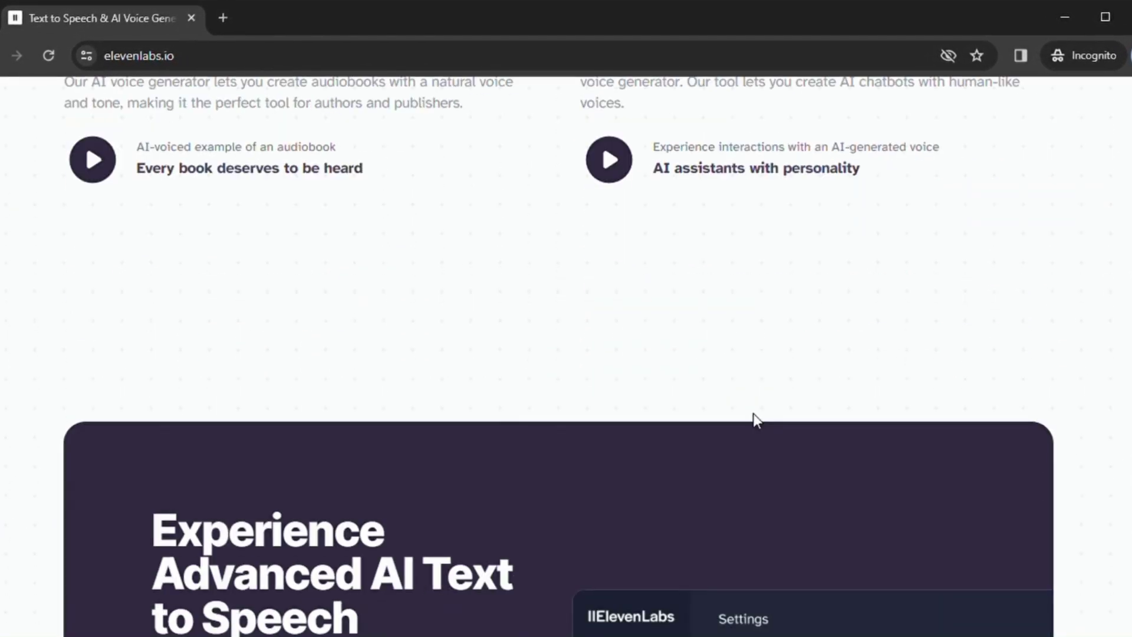
pyautogui.scroll(-1, 753, 419)
pyautogui.scroll(-2, 755, 418)
pyautogui.scroll(-2, 755, 411)
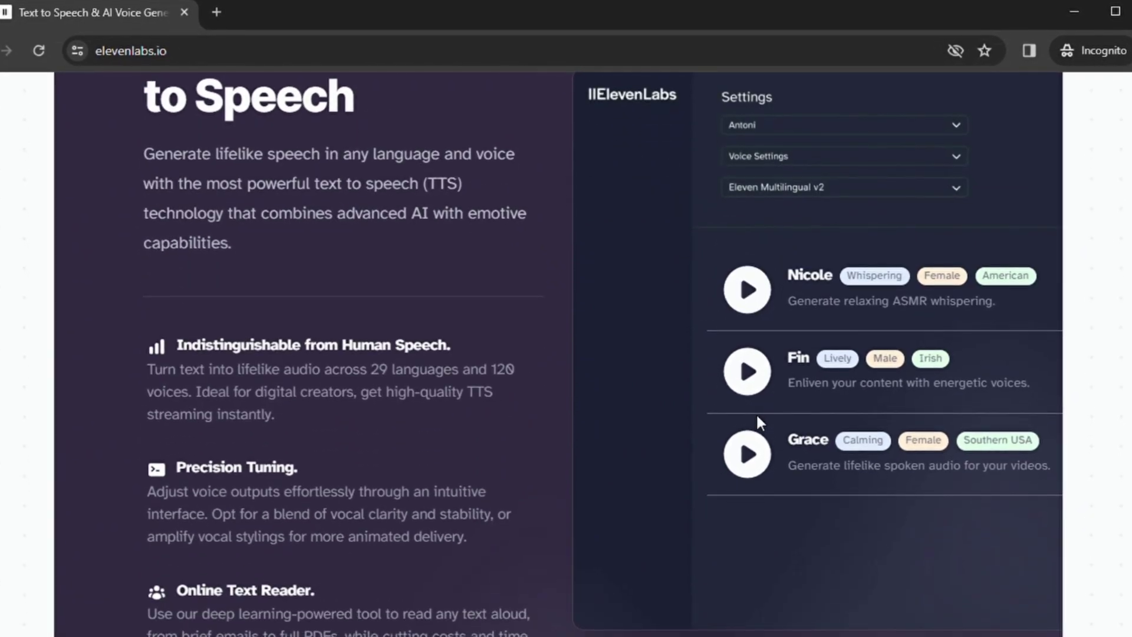
pyautogui.scroll(-4, 756, 413)
pyautogui.scroll(-1, 756, 413)
pyautogui.scroll(-3, 758, 416)
pyautogui.scroll(-1, 759, 418)
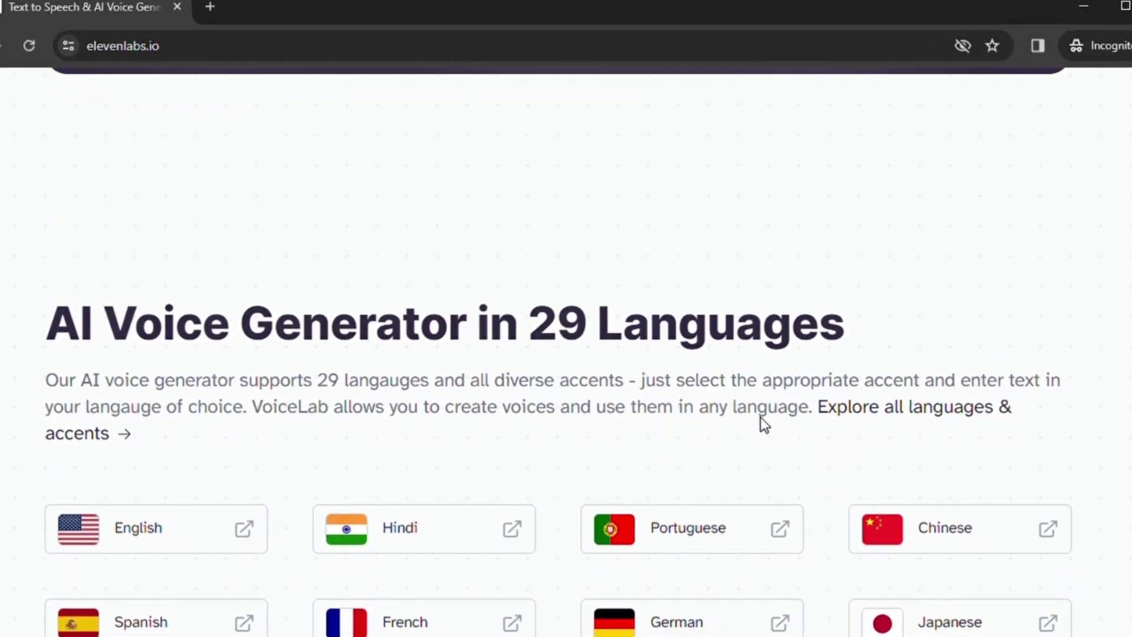
pyautogui.scroll(-2, 760, 417)
pyautogui.scroll(-5, 761, 417)
pyautogui.scroll(-2, 763, 418)
pyautogui.scroll(-5, 763, 425)
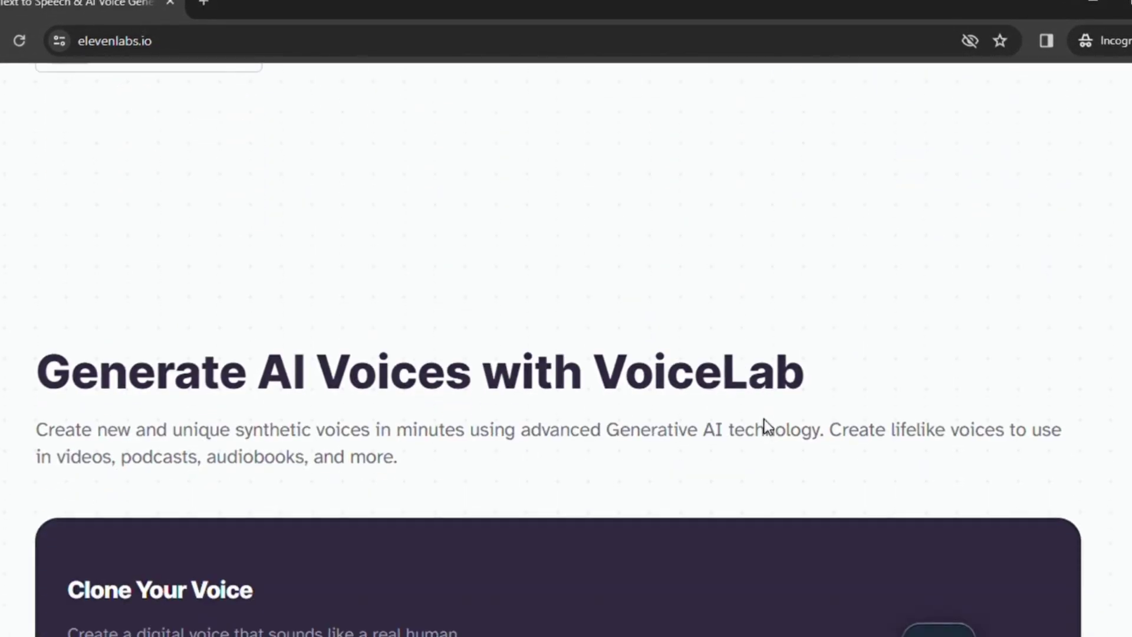
pyautogui.scroll(8, 764, 425)
pyautogui.scroll(10, 765, 427)
pyautogui.scroll(10, 767, 427)
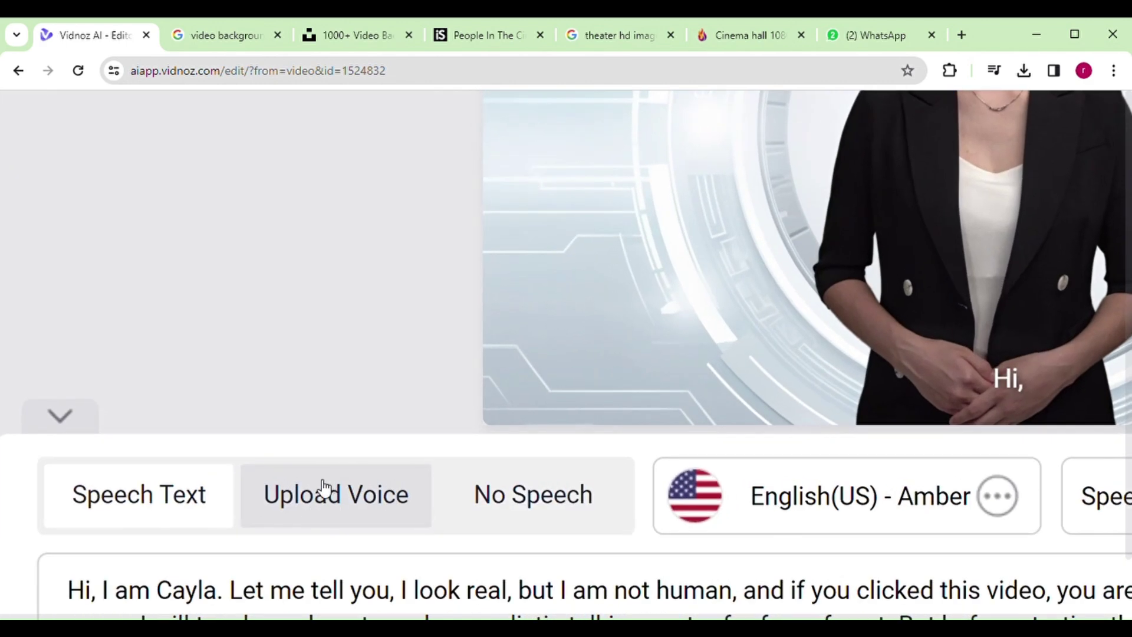
# Replace the scene's typed speech with an uploaded speech audio recording.
pyautogui.click(334, 493)
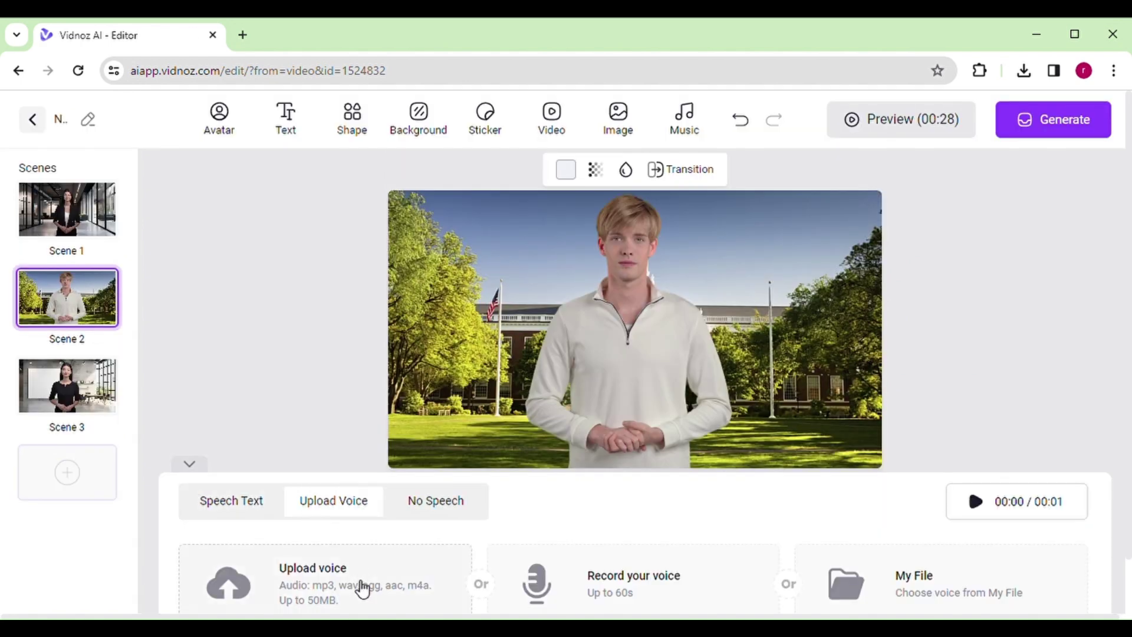
pyautogui.click(361, 587)
pyautogui.doubleClick(687, 378)
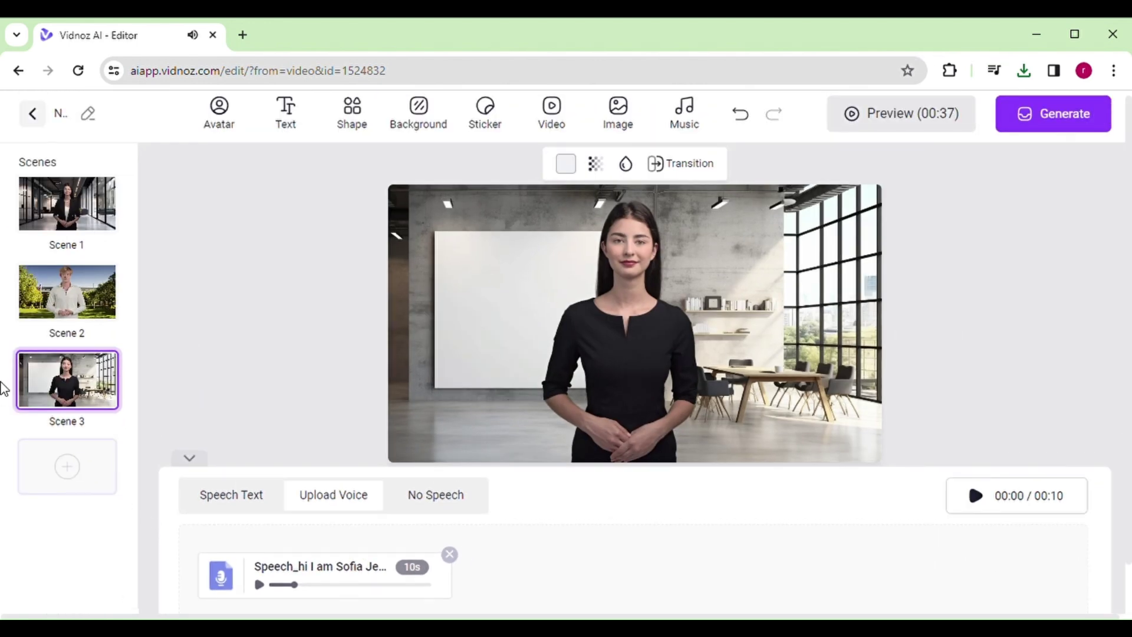
# Give Scene 2 a Fade transition and generate the 37-second video.
pyautogui.click(656, 168)
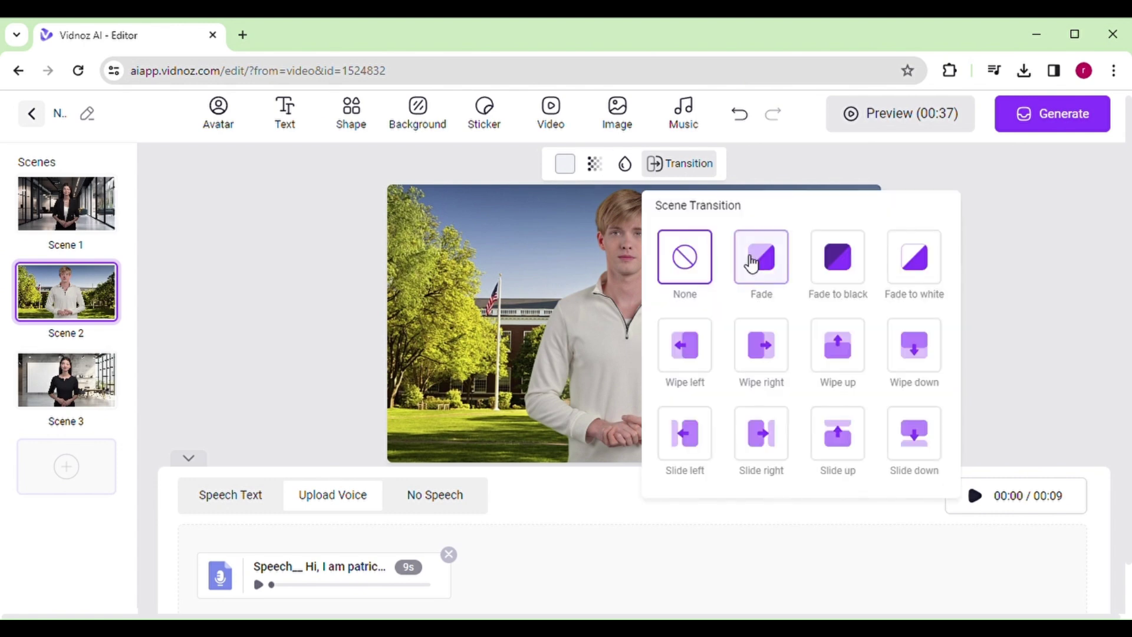
pyautogui.click(762, 272)
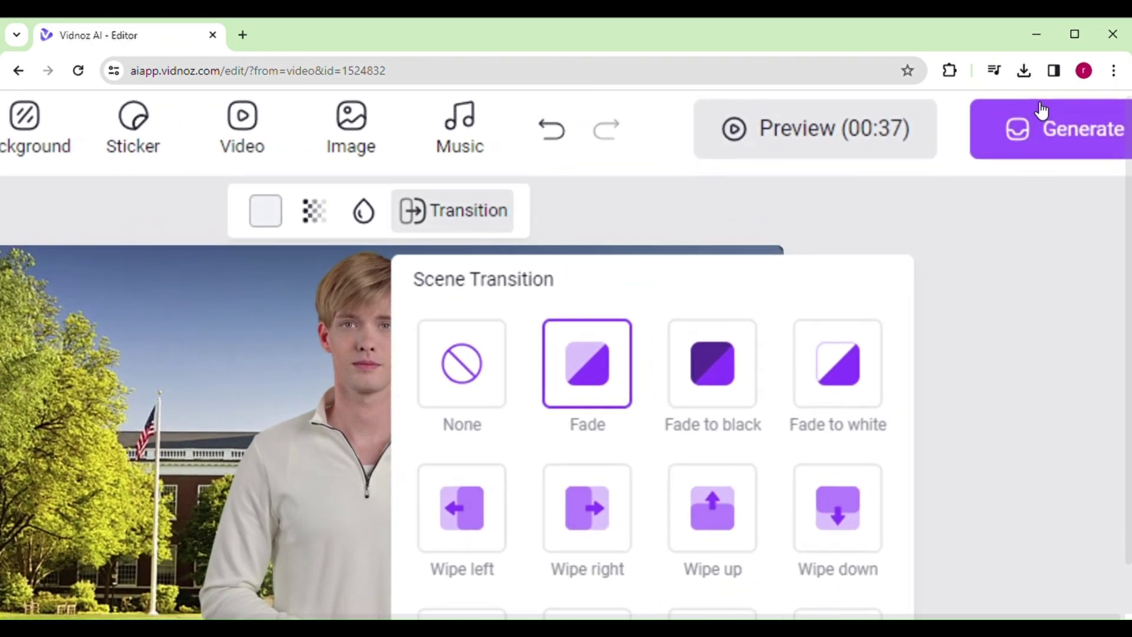
pyautogui.click(1109, 157)
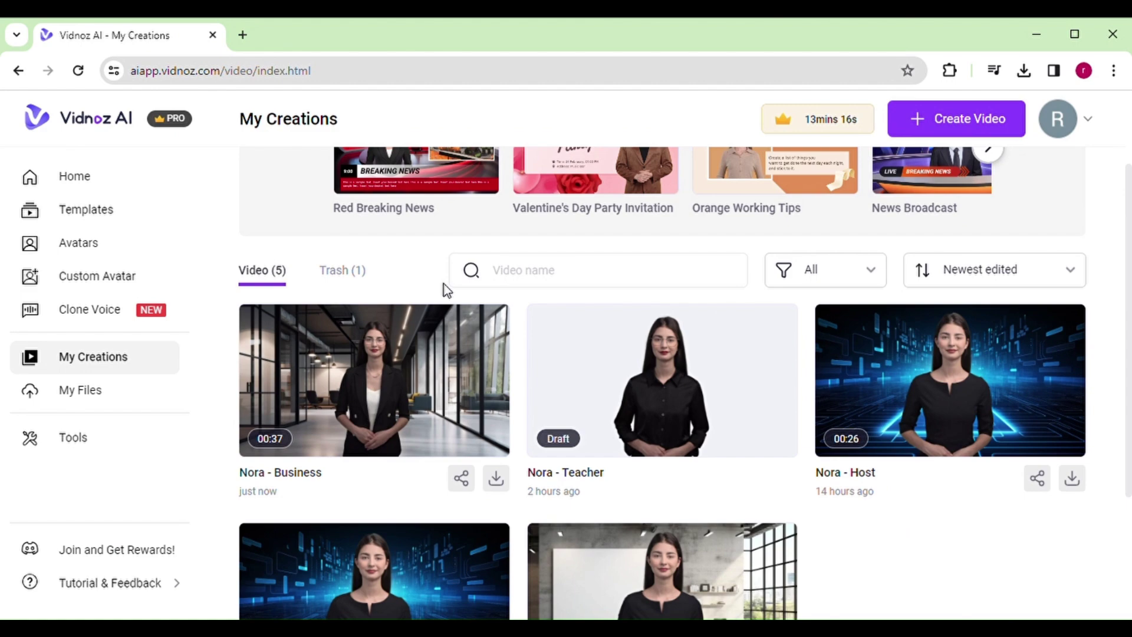
pyautogui.moveTo(373, 381)
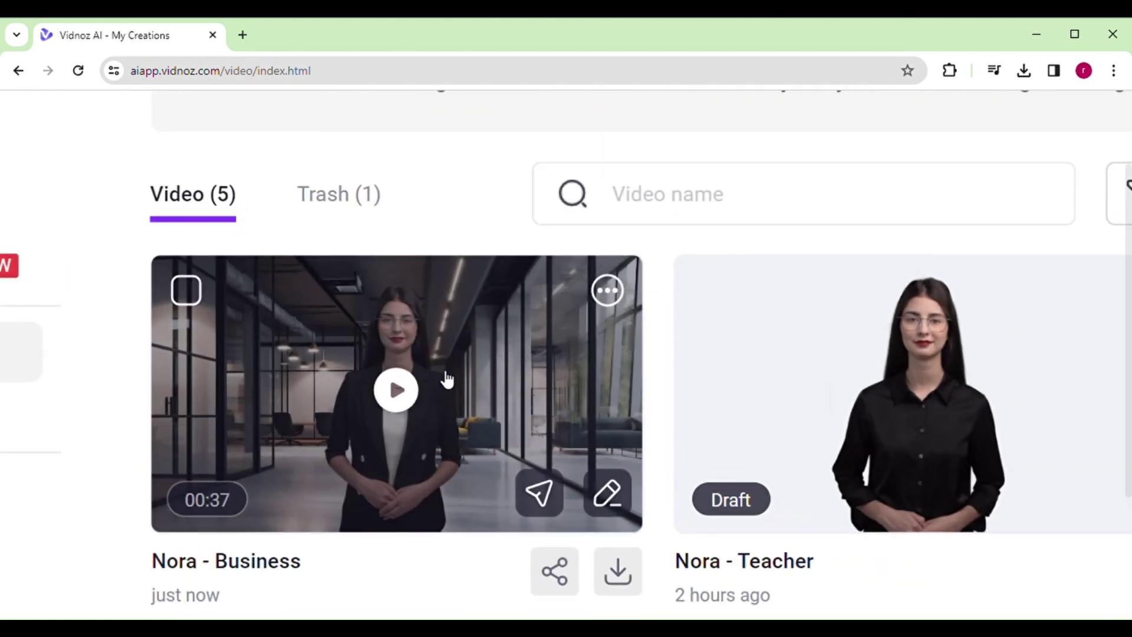
# Open the action menu on the Nora - Business video card in My Creations.
pyautogui.click(490, 323)
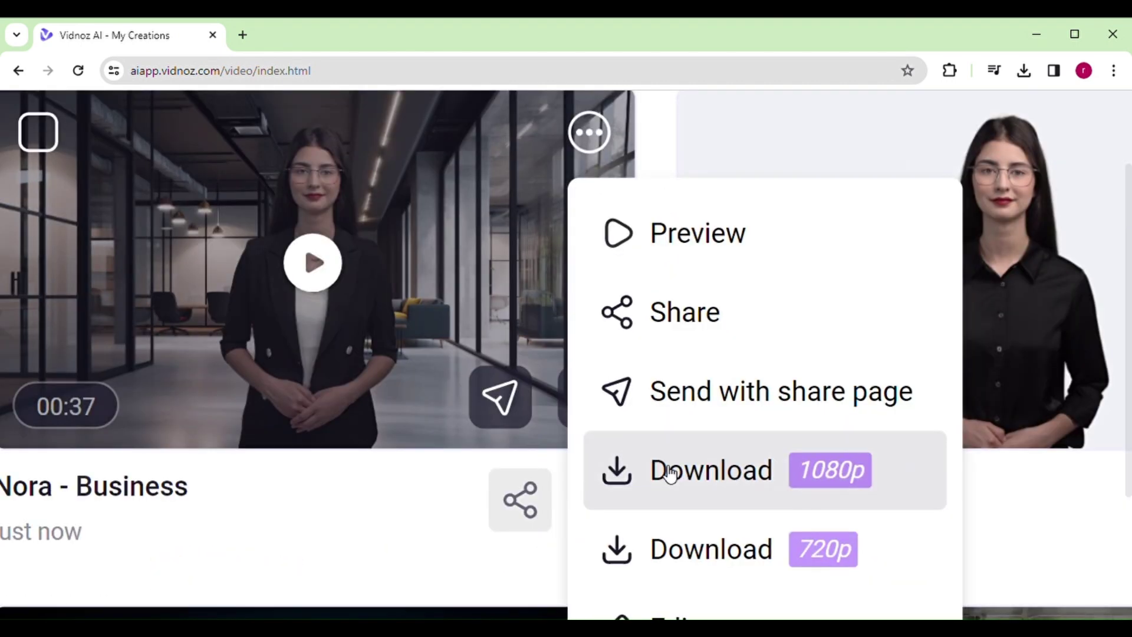